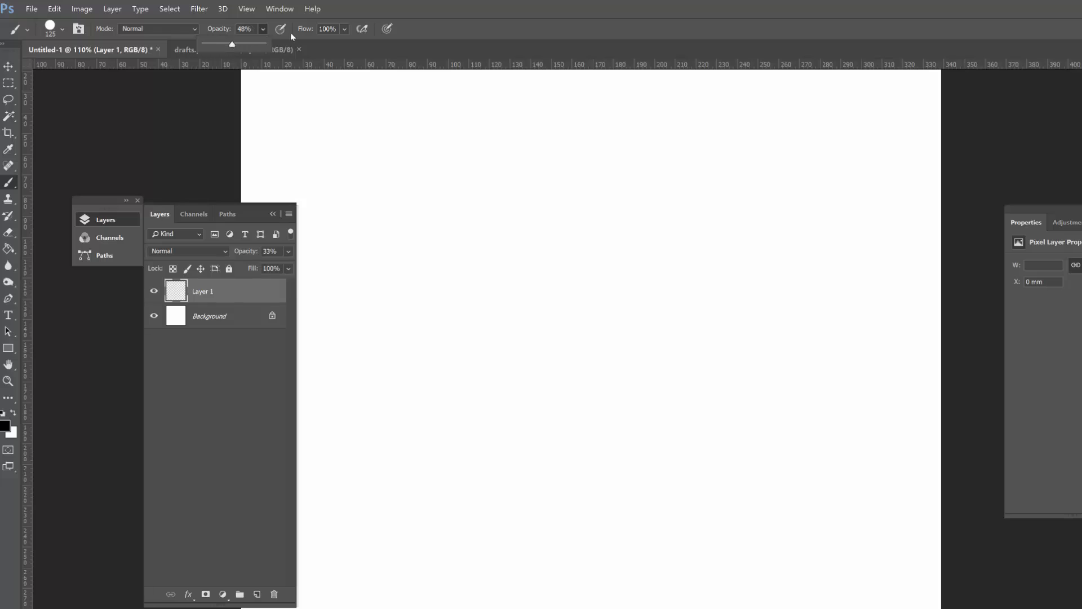
Step: Enable pressure-controlled opacity for the brush, reduce its size to 40 and paint a short test stroke on Layer 1
{"action": "left_click", "coordinate": [291, 33]}
{"action": "left_click", "coordinate": [282, 29]}
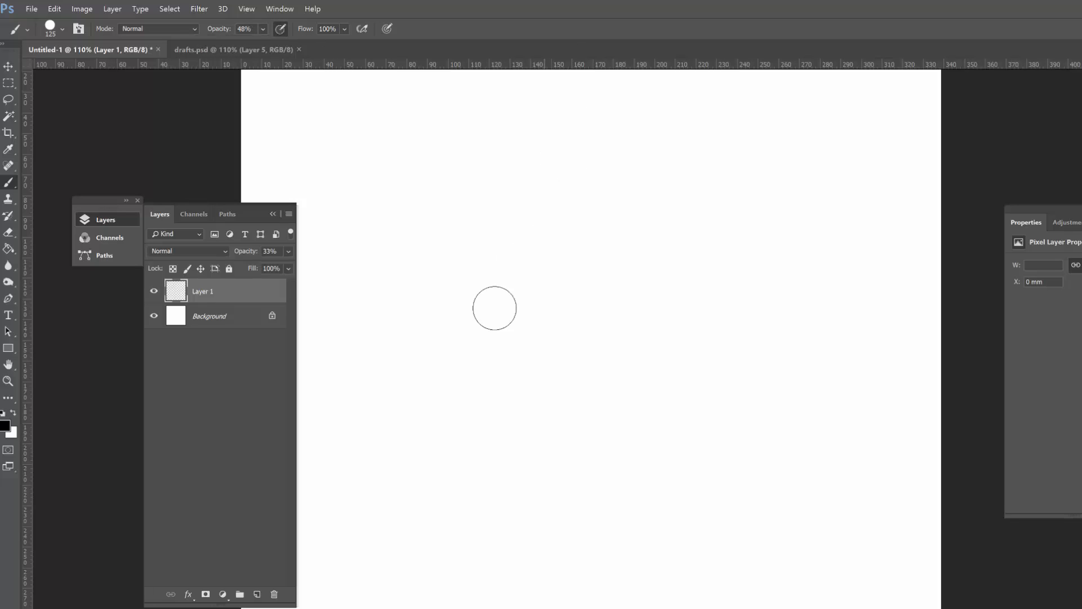
{"action": "key", "text": "bracketleft"}
{"action": "key", "text": "bracketleft"}
{"action": "key", "text": "bracketleft"}
{"action": "key", "text": "bracketleft"}
{"action": "key", "text": "bracketleft"}
{"action": "left_click_drag", "start_coordinate": [376, 254], "coordinate": [369, 333]}
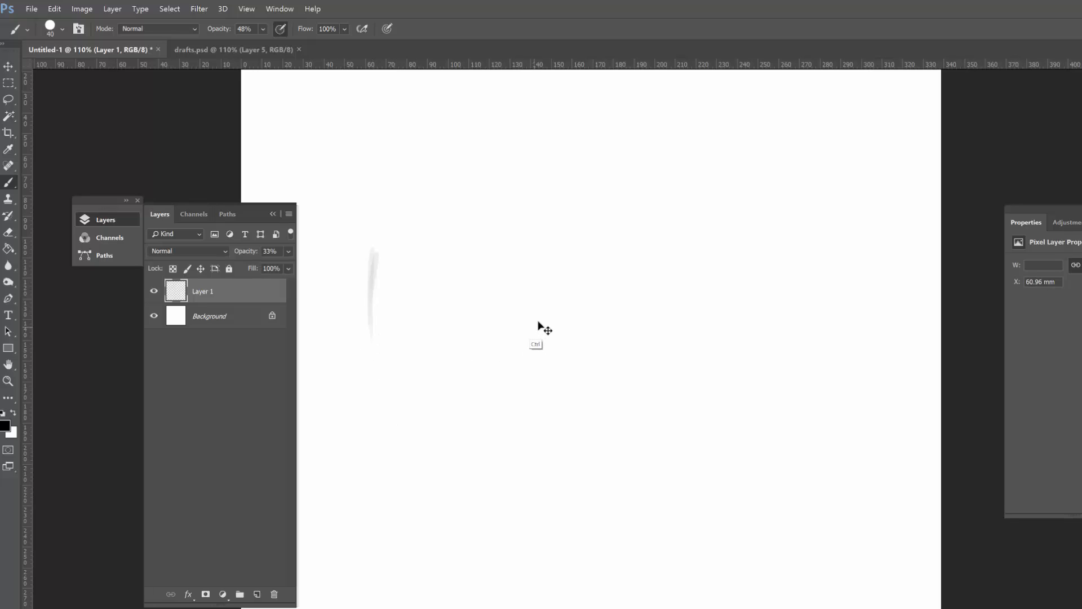
Step: Sketch two rounded eye sockets with a triangular nose cavity between and slightly below them on Layer 1
{"action": "key", "text": "z"}
{"action": "left_click_drag", "start_coordinate": [577, 301], "coordinate": [564, 319]}
{"action": "key", "text": "b"}
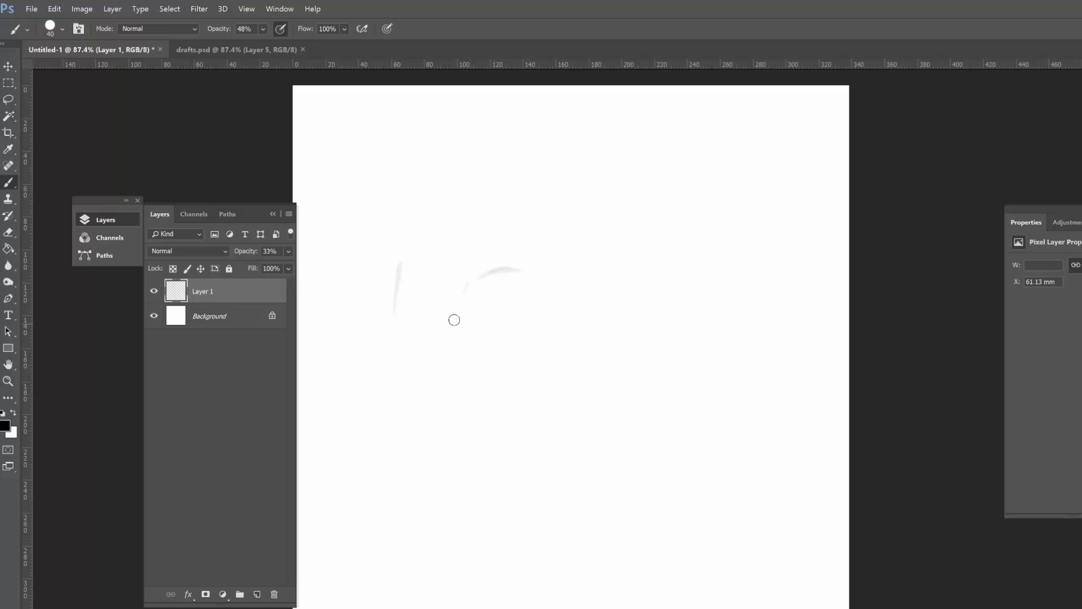
{"action": "left_click_drag", "start_coordinate": [519, 326], "coordinate": [531, 274]}
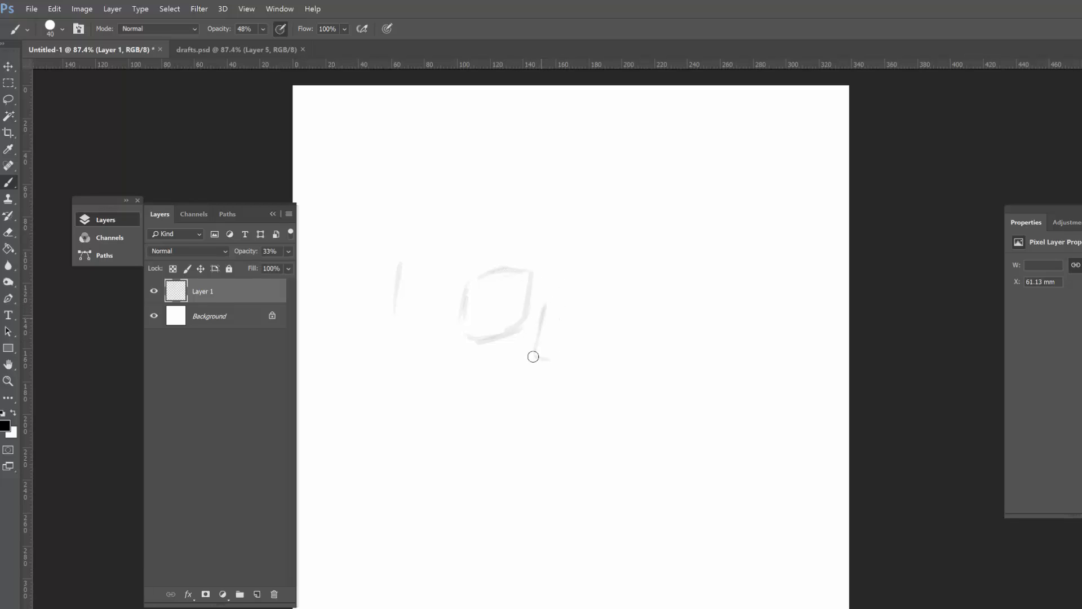
{"action": "mouse_move", "coordinate": [554, 312]}
{"action": "left_mouse_down"}
{"action": "mouse_move", "coordinate": [559, 332]}
{"action": "mouse_move", "coordinate": [541, 354]}
{"action": "left_mouse_up"}
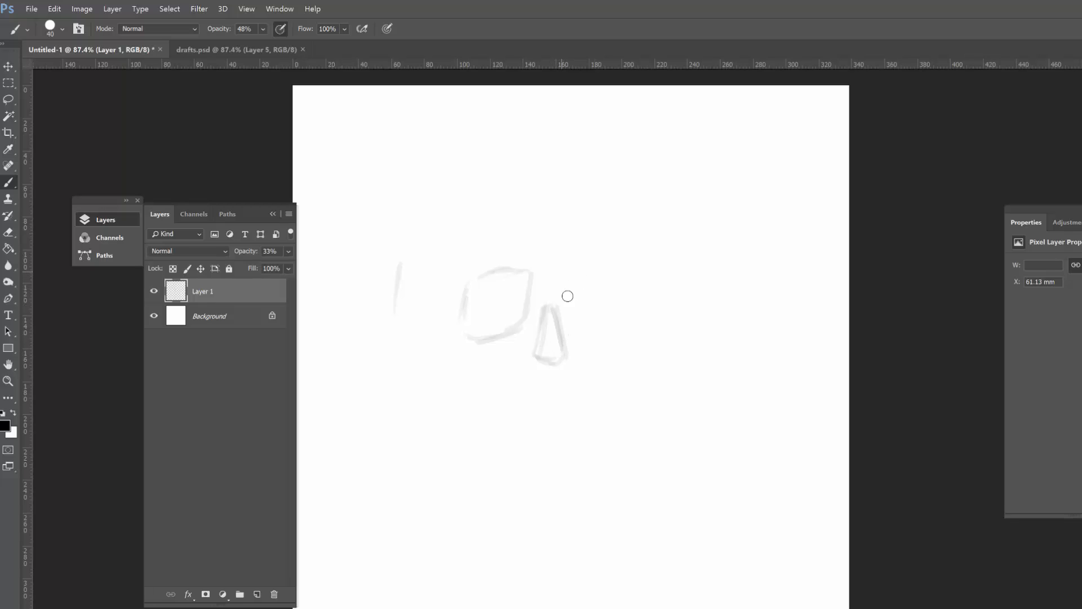
{"action": "left_click_drag", "start_coordinate": [562, 270], "coordinate": [570, 320]}
{"action": "left_click_drag", "start_coordinate": [564, 268], "coordinate": [611, 276]}
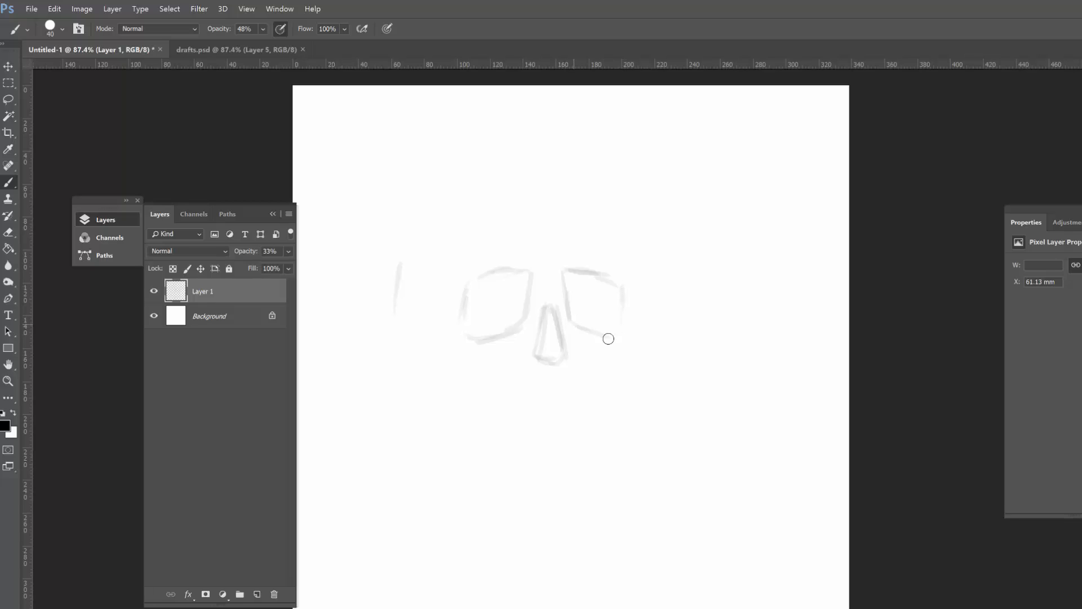
{"action": "mouse_move", "coordinate": [608, 339]}
{"action": "left_mouse_down"}
{"action": "mouse_move", "coordinate": [622, 289]}
{"action": "mouse_move", "coordinate": [600, 279]}
{"action": "left_mouse_up"}
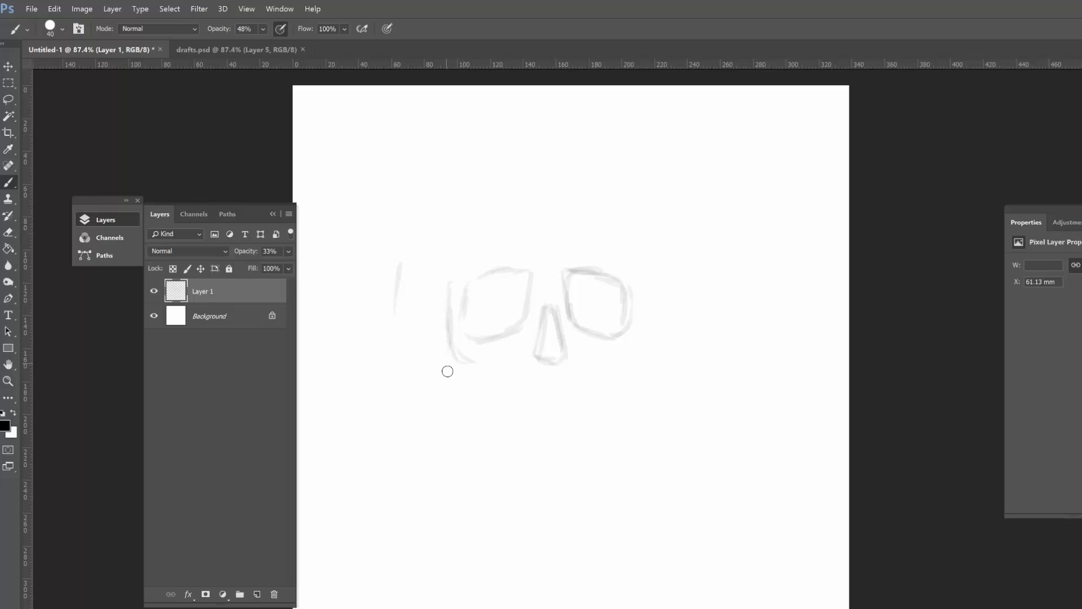
Step: Sketch the left and right cheekbones, curving from beside the eye sockets in towards the upper jaw
{"action": "key", "text": "e"}
{"action": "mouse_move", "coordinate": [445, 377]}
{"action": "left_mouse_down"}
{"action": "mouse_move", "coordinate": [467, 382]}
{"action": "mouse_move", "coordinate": [474, 365]}
{"action": "mouse_move", "coordinate": [451, 366]}
{"action": "mouse_move", "coordinate": [510, 361]}
{"action": "left_mouse_up"}
{"action": "key", "text": "b"}
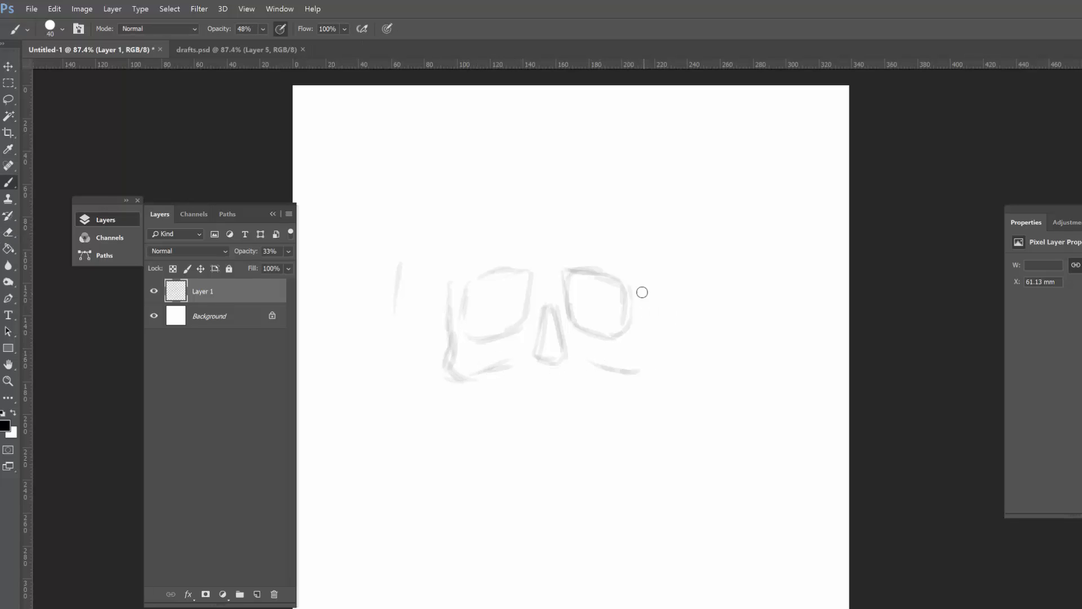
{"action": "left_click_drag", "start_coordinate": [642, 285], "coordinate": [645, 337]}
{"action": "mouse_move", "coordinate": [642, 282]}
{"action": "left_mouse_down"}
{"action": "mouse_move", "coordinate": [645, 366]}
{"action": "mouse_move", "coordinate": [603, 361]}
{"action": "mouse_move", "coordinate": [641, 368]}
{"action": "mouse_move", "coordinate": [478, 378]}
{"action": "mouse_move", "coordinate": [491, 419]}
{"action": "mouse_move", "coordinate": [611, 372]}
{"action": "mouse_move", "coordinate": [607, 402]}
{"action": "left_mouse_up"}
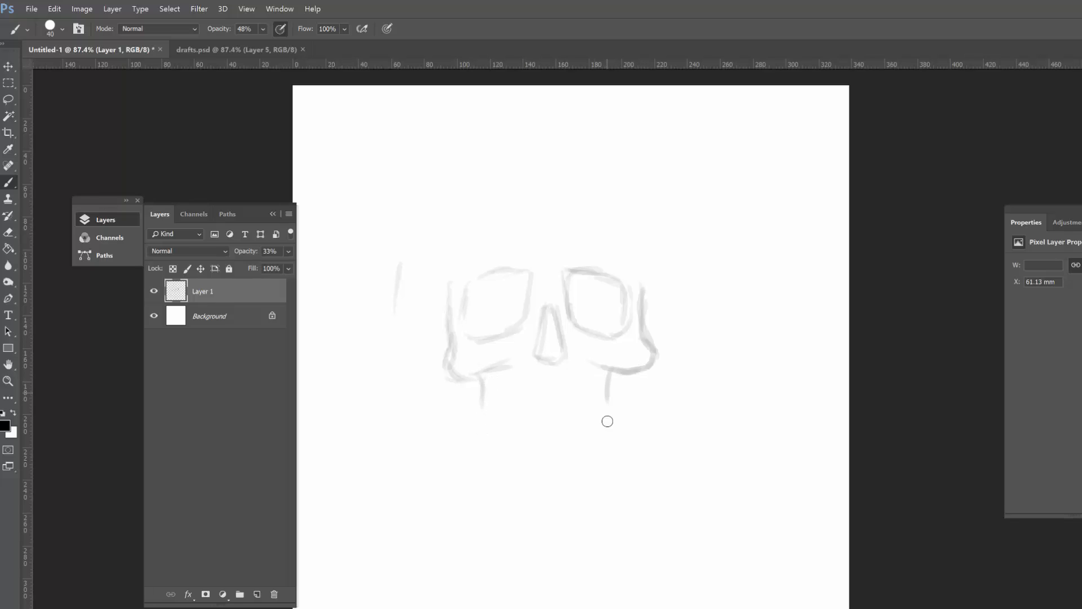
Step: Sketch the jaw outline below the cheekbones, with a horizontal mouth line across its middle
{"action": "left_click_drag", "start_coordinate": [486, 375], "coordinate": [485, 399]}
{"action": "left_click_drag", "start_coordinate": [496, 414], "coordinate": [606, 400]}
{"action": "mouse_move", "coordinate": [475, 382]}
{"action": "left_mouse_down"}
{"action": "mouse_move", "coordinate": [486, 425]}
{"action": "mouse_move", "coordinate": [454, 371]}
{"action": "mouse_move", "coordinate": [468, 433]}
{"action": "mouse_move", "coordinate": [506, 454]}
{"action": "mouse_move", "coordinate": [570, 461]}
{"action": "left_mouse_up"}
{"action": "mouse_move", "coordinate": [488, 464]}
{"action": "left_mouse_down"}
{"action": "mouse_move", "coordinate": [620, 450]}
{"action": "mouse_move", "coordinate": [648, 370]}
{"action": "mouse_move", "coordinate": [608, 411]}
{"action": "left_mouse_up"}
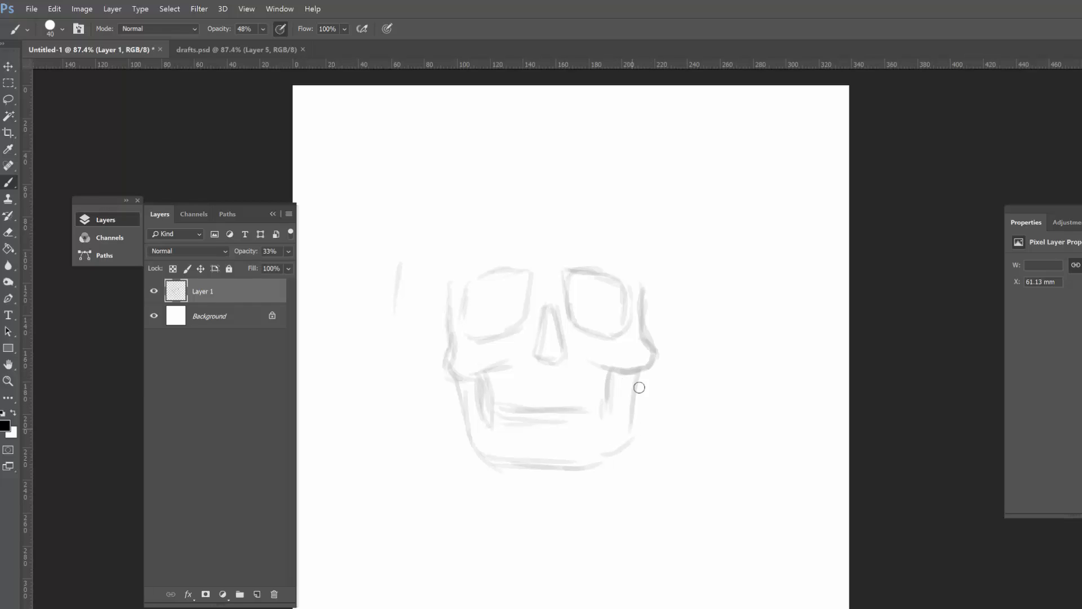
Step: Sketch a row of oval teeth along the mouth line, with darker hollows at both ends and a short chin line below
{"action": "left_click_drag", "start_coordinate": [484, 395], "coordinate": [488, 422]}
{"action": "left_click_drag", "start_coordinate": [611, 413], "coordinate": [615, 372]}
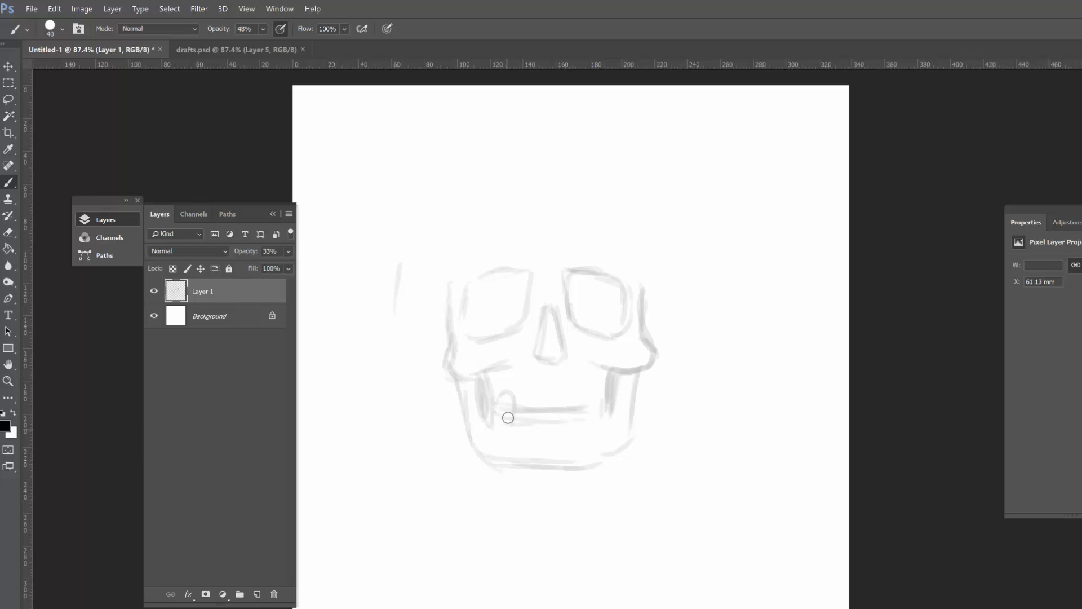
{"action": "mouse_move", "coordinate": [508, 417]}
{"action": "left_mouse_down"}
{"action": "mouse_move", "coordinate": [538, 403]}
{"action": "mouse_move", "coordinate": [538, 427]}
{"action": "mouse_move", "coordinate": [538, 397]}
{"action": "mouse_move", "coordinate": [562, 403]}
{"action": "mouse_move", "coordinate": [560, 429]}
{"action": "mouse_move", "coordinate": [567, 405]}
{"action": "mouse_move", "coordinate": [571, 422]}
{"action": "mouse_move", "coordinate": [603, 406]}
{"action": "left_mouse_up"}
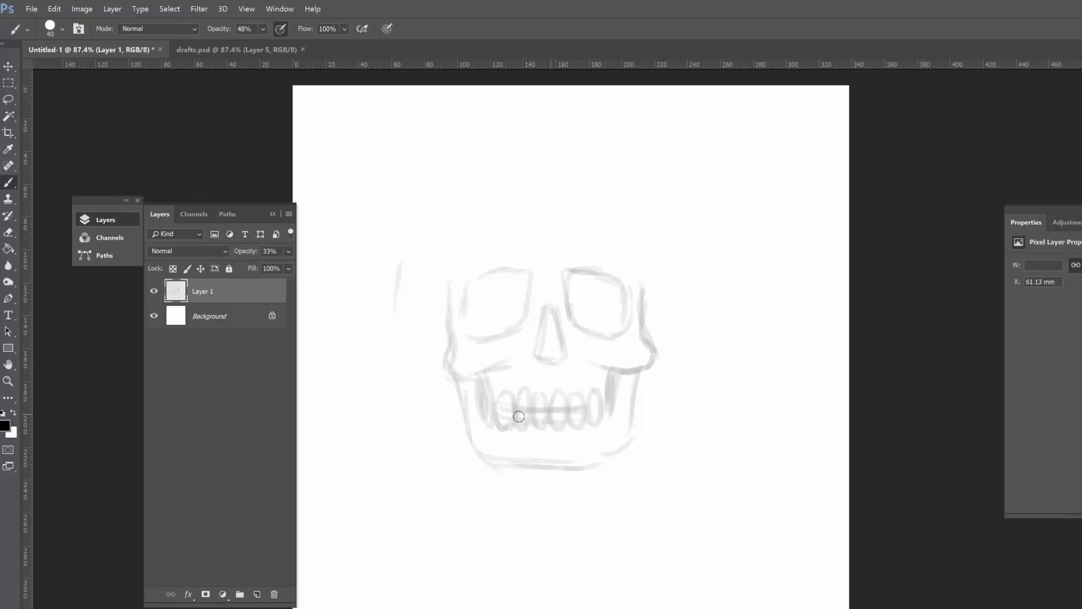
{"action": "left_click_drag", "start_coordinate": [527, 446], "coordinate": [568, 445]}
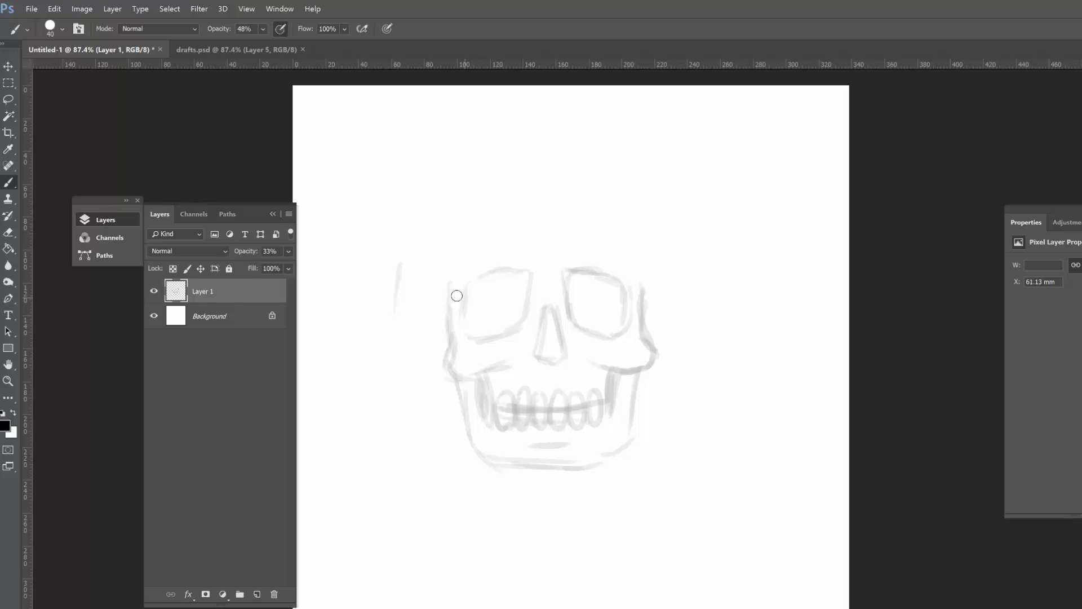
Step: Sketch both sides of the cranium upwards from the cheekbones and erase stray marks at the left temple
{"action": "left_click_drag", "start_coordinate": [449, 310], "coordinate": [462, 246]}
{"action": "left_click_drag", "start_coordinate": [449, 292], "coordinate": [444, 223]}
{"action": "mouse_move", "coordinate": [543, 172]}
{"action": "left_mouse_down"}
{"action": "mouse_move", "coordinate": [447, 230]}
{"action": "mouse_move", "coordinate": [449, 288]}
{"action": "left_mouse_up"}
{"action": "left_click_drag", "start_coordinate": [641, 295], "coordinate": [647, 209]}
{"action": "left_click_drag", "start_coordinate": [634, 200], "coordinate": [643, 280]}
{"action": "left_click_drag", "start_coordinate": [449, 342], "coordinate": [438, 245]}
{"action": "key", "text": "e"}
{"action": "left_click_drag", "start_coordinate": [446, 244], "coordinate": [450, 284]}
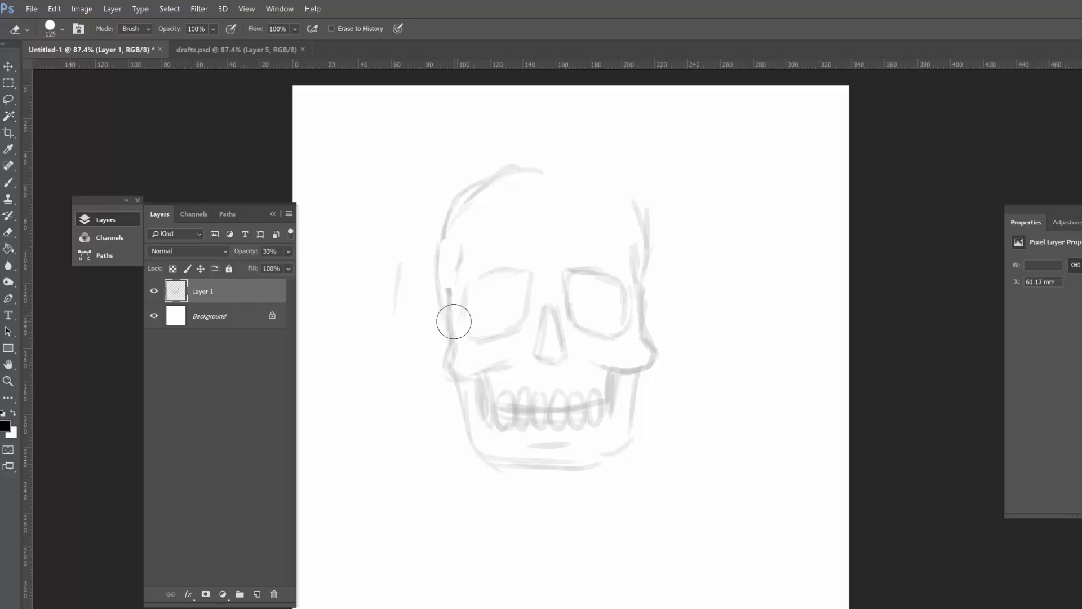
Step: Strengthen the right side of the cranium sketch and close the curve across the top of the head
{"action": "key", "text": "b"}
{"action": "mouse_move", "coordinate": [645, 323]}
{"action": "left_mouse_down"}
{"action": "mouse_move", "coordinate": [647, 252]}
{"action": "mouse_move", "coordinate": [645, 274]}
{"action": "mouse_move", "coordinate": [623, 188]}
{"action": "left_mouse_up"}
{"action": "key", "text": "e"}
{"action": "key", "text": "b"}
{"action": "left_click_drag", "start_coordinate": [523, 170], "coordinate": [583, 176]}
{"action": "left_click_drag", "start_coordinate": [557, 164], "coordinate": [611, 184]}
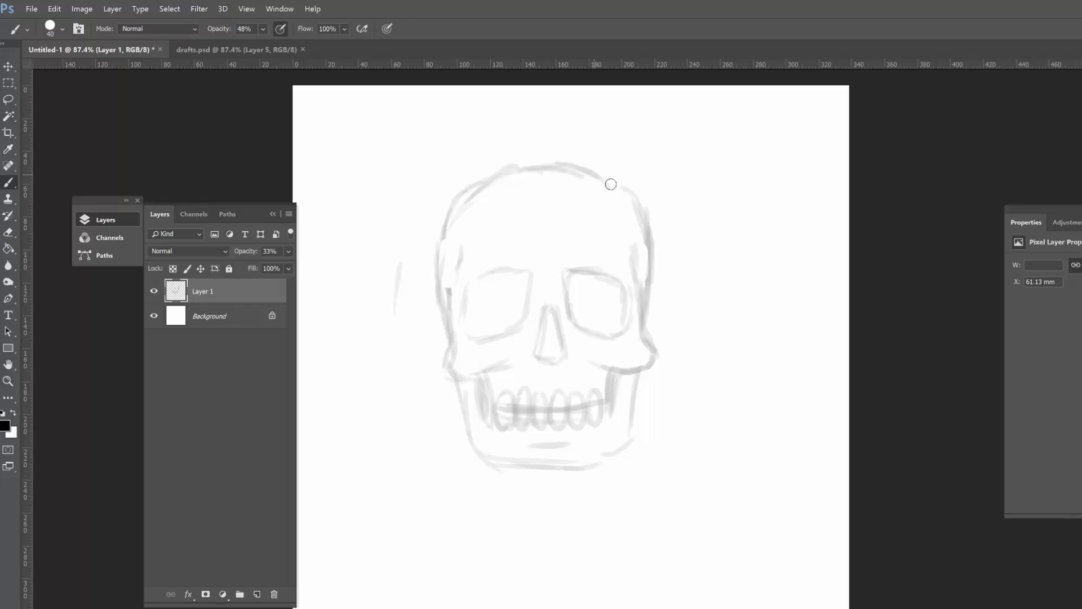
Step: Refine the sketched eye socket outlines and the inner ends of the cheekbones
{"action": "left_click_drag", "start_coordinate": [500, 272], "coordinate": [507, 328]}
{"action": "mouse_move", "coordinate": [591, 269]}
{"action": "left_mouse_down"}
{"action": "mouse_move", "coordinate": [590, 331]}
{"action": "mouse_move", "coordinate": [626, 333]}
{"action": "left_mouse_up"}
{"action": "mouse_move", "coordinate": [634, 265]}
{"action": "left_mouse_down"}
{"action": "mouse_move", "coordinate": [651, 366]}
{"action": "mouse_move", "coordinate": [611, 365]}
{"action": "left_mouse_up"}
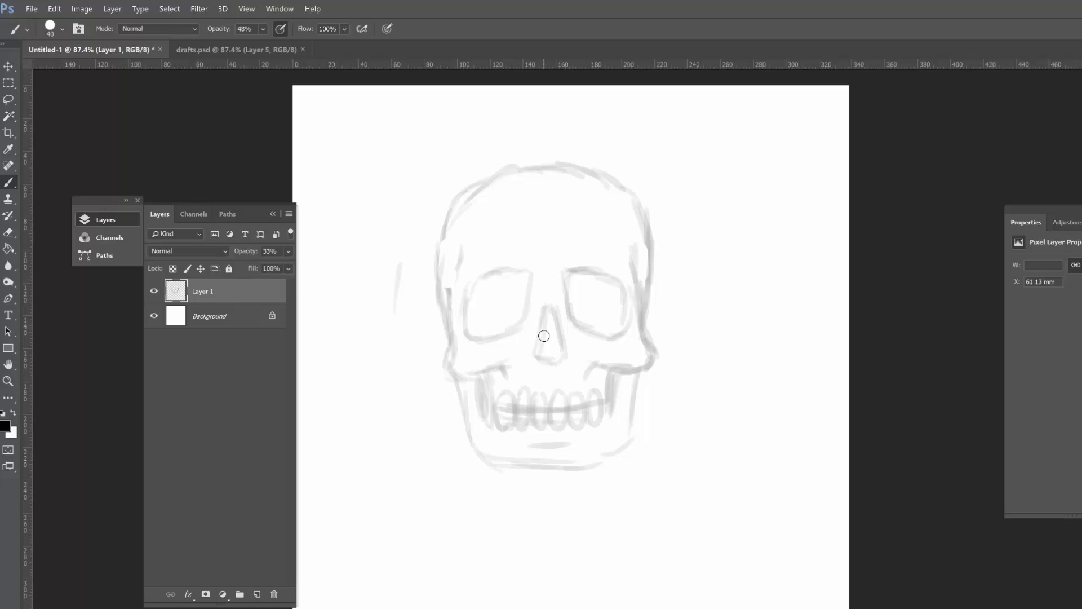
Step: Shade the nose cavity and both eye sockets lightly, and add short brow lines at the temples
{"action": "left_click_drag", "start_coordinate": [543, 336], "coordinate": [553, 356]}
{"action": "left_click_drag", "start_coordinate": [491, 313], "coordinate": [505, 338]}
{"action": "left_click_drag", "start_coordinate": [496, 279], "coordinate": [524, 329]}
{"action": "left_click_drag", "start_coordinate": [572, 276], "coordinate": [614, 321]}
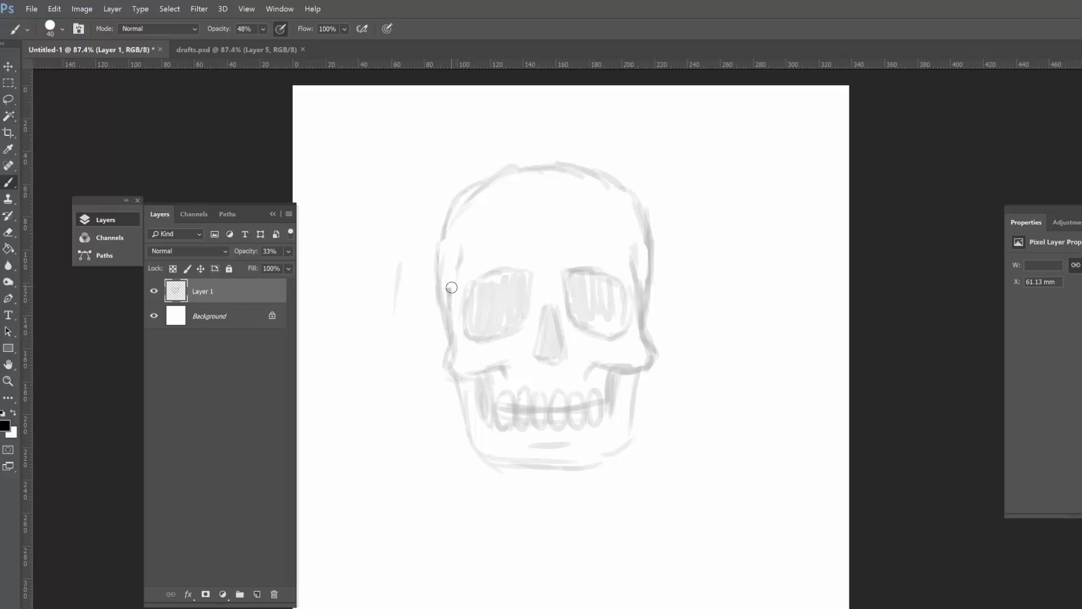
{"action": "left_click_drag", "start_coordinate": [451, 289], "coordinate": [481, 252]}
Step: Add a new layer above the sketch and set the brush opacity to 100%
{"action": "left_click", "coordinate": [257, 594]}
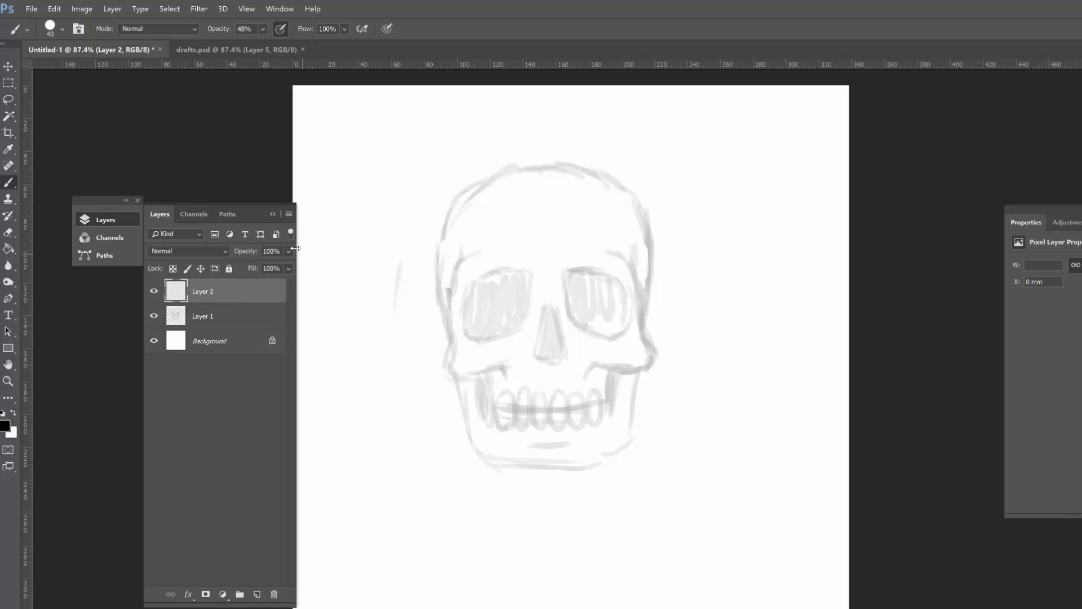
{"action": "left_click", "coordinate": [262, 29]}
{"action": "left_click_drag", "start_coordinate": [263, 43], "coordinate": [297, 43]}
Step: Fill both eye sockets and the nose cavity with solid black on Layer 2, following the sketch
{"action": "key", "text": "ctrl+space"}
{"action": "left_click", "coordinate": [535, 287]}
{"action": "left_click", "coordinate": [535, 286]}
{"action": "mouse_move", "coordinate": [546, 252]}
{"action": "left_mouse_down"}
{"action": "mouse_move", "coordinate": [447, 350]}
{"action": "mouse_move", "coordinate": [454, 360]}
{"action": "left_mouse_up"}
{"action": "mouse_move", "coordinate": [527, 248]}
{"action": "left_mouse_down"}
{"action": "mouse_move", "coordinate": [554, 295]}
{"action": "mouse_move", "coordinate": [496, 353]}
{"action": "mouse_move", "coordinate": [465, 293]}
{"action": "mouse_move", "coordinate": [469, 285]}
{"action": "mouse_move", "coordinate": [477, 297]}
{"action": "mouse_move", "coordinate": [542, 258]}
{"action": "mouse_move", "coordinate": [489, 339]}
{"action": "mouse_move", "coordinate": [502, 272]}
{"action": "mouse_move", "coordinate": [532, 267]}
{"action": "mouse_move", "coordinate": [513, 331]}
{"action": "left_mouse_up"}
{"action": "mouse_move", "coordinate": [589, 310]}
{"action": "left_mouse_down"}
{"action": "mouse_move", "coordinate": [574, 355]}
{"action": "mouse_move", "coordinate": [619, 382]}
{"action": "mouse_move", "coordinate": [586, 349]}
{"action": "mouse_move", "coordinate": [606, 384]}
{"action": "left_mouse_up"}
{"action": "mouse_move", "coordinate": [638, 246]}
{"action": "left_mouse_down"}
{"action": "mouse_move", "coordinate": [626, 310]}
{"action": "mouse_move", "coordinate": [662, 243]}
{"action": "mouse_move", "coordinate": [721, 284]}
{"action": "mouse_move", "coordinate": [665, 358]}
{"action": "mouse_move", "coordinate": [635, 270]}
{"action": "mouse_move", "coordinate": [699, 276]}
{"action": "mouse_move", "coordinate": [665, 271]}
{"action": "mouse_move", "coordinate": [705, 347]}
{"action": "left_mouse_up"}
Step: Ink thick black contours from each brow down around the cheekbones to the upper jaw on both sides
{"action": "key", "text": "ctrl+space"}
{"action": "left_click_drag", "start_coordinate": [746, 291], "coordinate": [736, 246]}
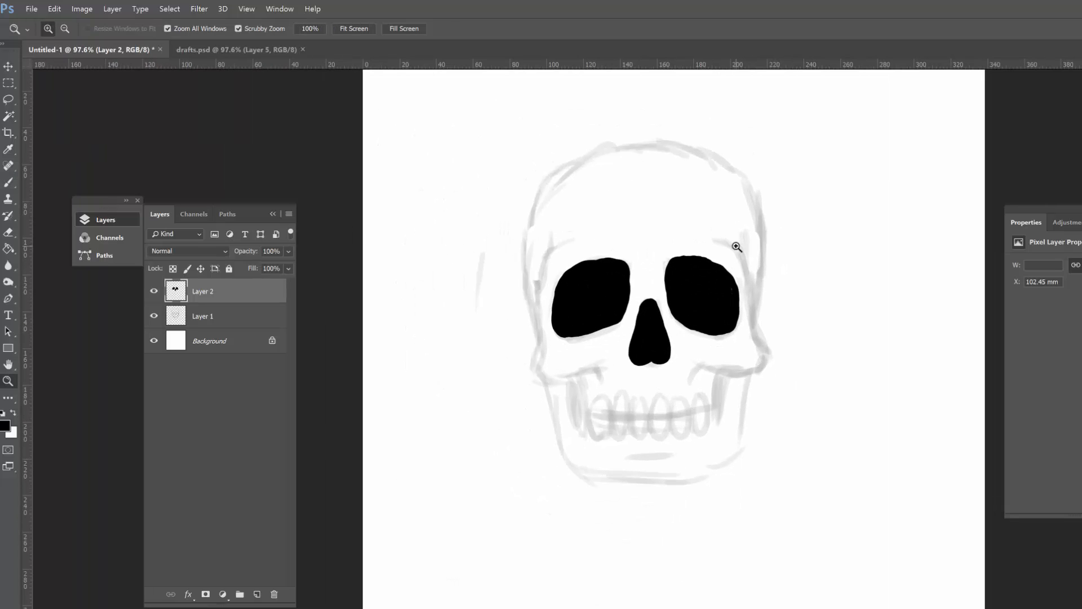
{"action": "left_click_drag", "start_coordinate": [678, 284], "coordinate": [699, 284]}
{"action": "mouse_move", "coordinate": [526, 210]}
{"action": "left_mouse_down"}
{"action": "mouse_move", "coordinate": [483, 262]}
{"action": "mouse_move", "coordinate": [469, 429]}
{"action": "mouse_move", "coordinate": [564, 416]}
{"action": "left_mouse_up"}
{"action": "key", "text": "e"}
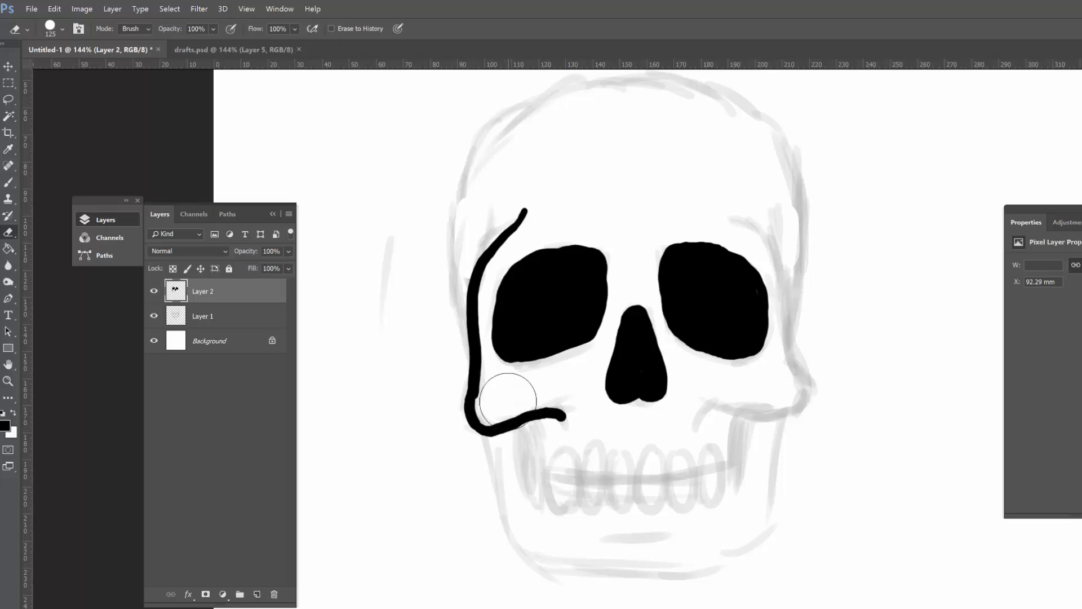
{"action": "key", "text": "b"}
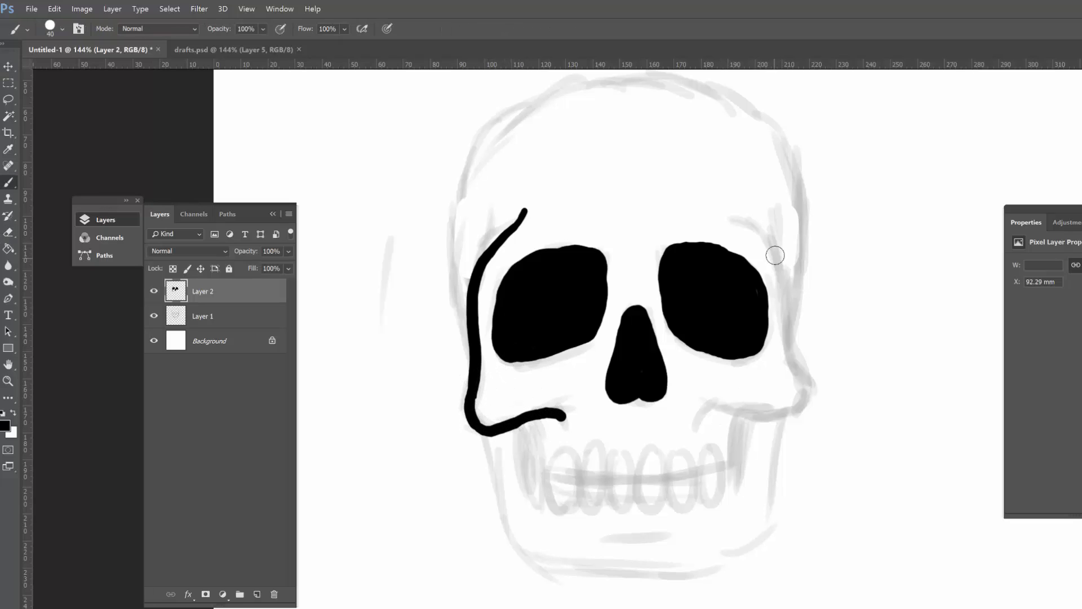
{"action": "mouse_move", "coordinate": [730, 213]}
{"action": "left_mouse_down"}
{"action": "mouse_move", "coordinate": [785, 280]}
{"action": "mouse_move", "coordinate": [787, 362]}
{"action": "mouse_move", "coordinate": [805, 407]}
{"action": "mouse_move", "coordinate": [724, 405]}
{"action": "mouse_move", "coordinate": [684, 426]}
{"action": "left_mouse_up"}
Step: Ink the left half of the cranium outline from the top of the head down to the temple
{"action": "key", "text": "ctrl+space"}
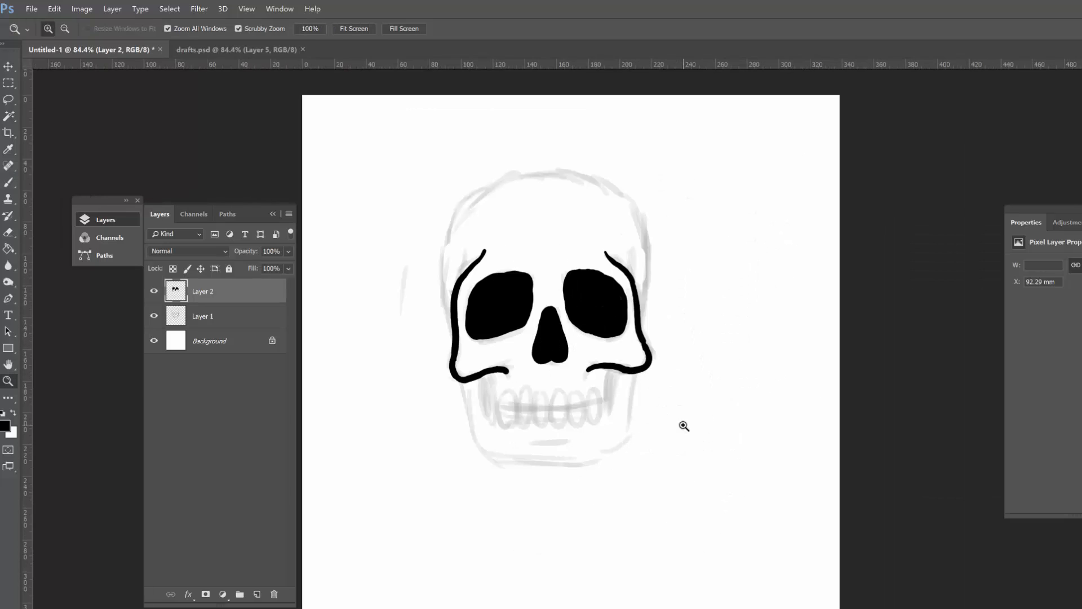
{"action": "left_click_drag", "start_coordinate": [479, 397], "coordinate": [503, 390]}
{"action": "key", "text": "space"}
{"action": "left_click_drag", "start_coordinate": [664, 149], "coordinate": [674, 181]}
{"action": "mouse_move", "coordinate": [582, 95]}
{"action": "left_mouse_down"}
{"action": "mouse_move", "coordinate": [471, 138]}
{"action": "mouse_move", "coordinate": [443, 237]}
{"action": "mouse_move", "coordinate": [453, 270]}
{"action": "left_mouse_up"}
Step: Rework the left temple outline with brush and eraser so the cranium curve joins the cheekbone contour smoothly
{"action": "key", "text": "ctrl+space"}
{"action": "left_click_drag", "start_coordinate": [733, 253], "coordinate": [719, 242]}
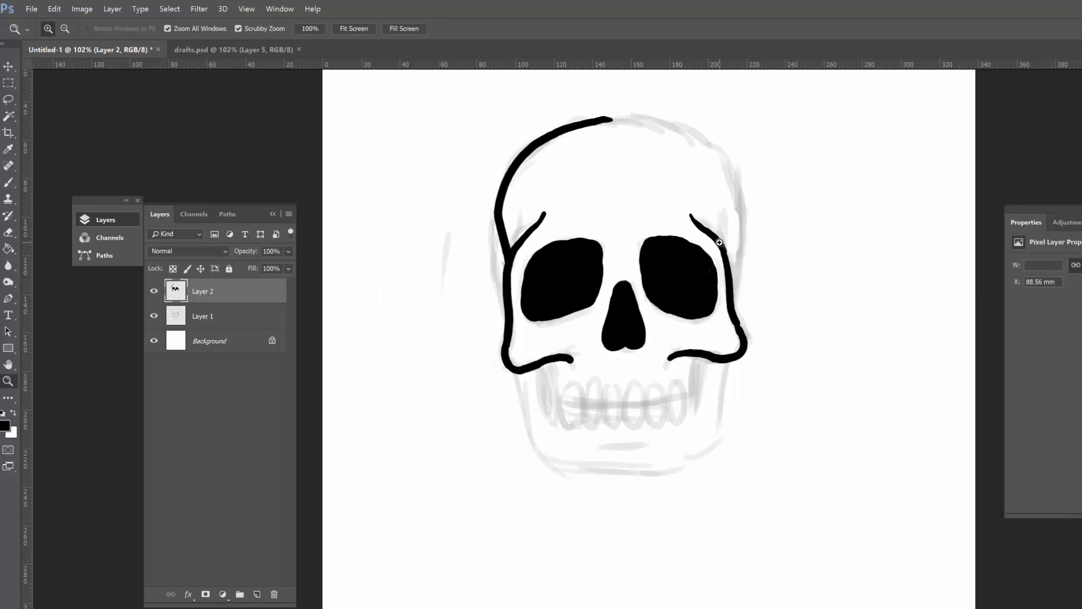
{"action": "left_click_drag", "start_coordinate": [503, 259], "coordinate": [528, 246]}
{"action": "key", "text": "e"}
{"action": "left_click_drag", "start_coordinate": [498, 209], "coordinate": [509, 337]}
{"action": "key", "text": "b"}
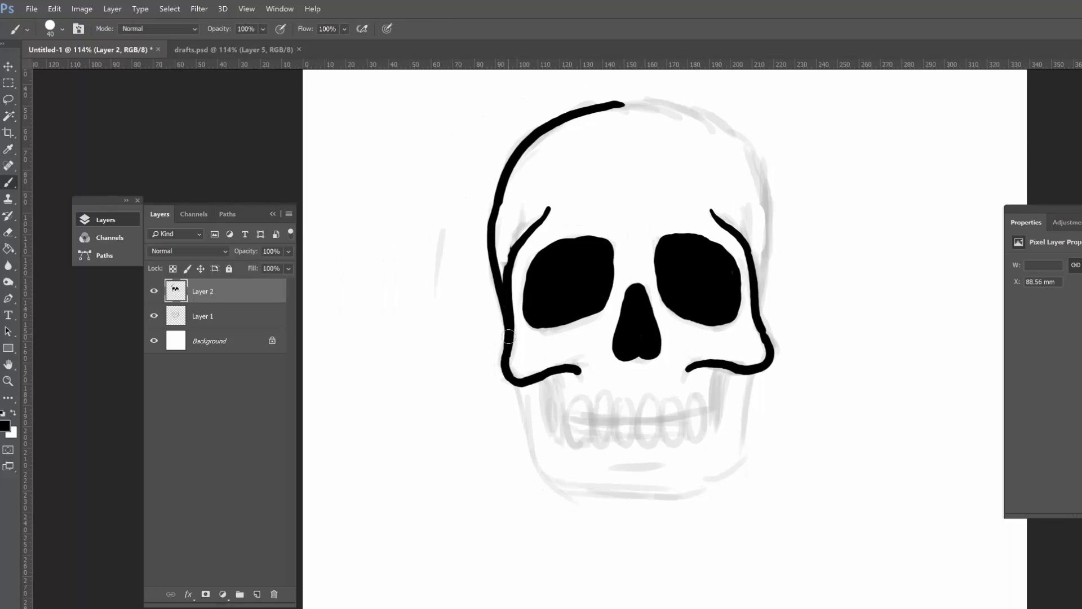
{"action": "left_click_drag", "start_coordinate": [500, 293], "coordinate": [504, 181]}
{"action": "key", "text": "e"}
{"action": "key", "text": "b"}
{"action": "left_click_drag", "start_coordinate": [518, 239], "coordinate": [507, 290]}
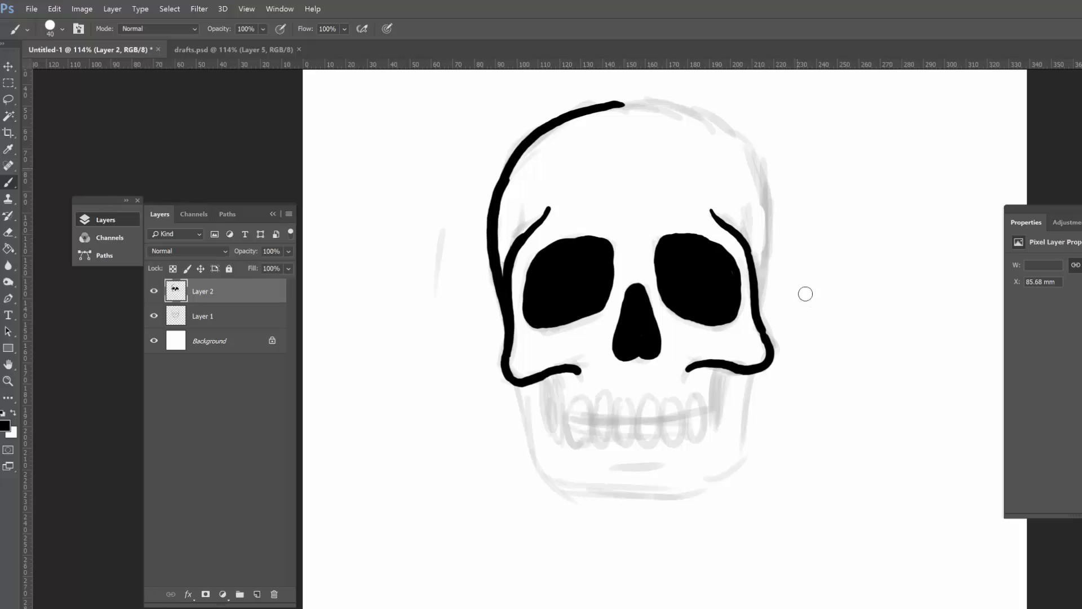
Step: Thicken the right brow line and the outer contour beside the right eye socket
{"action": "key", "text": "ctrl+space"}
{"action": "left_click_drag", "start_coordinate": [758, 318], "coordinate": [786, 315]}
{"action": "left_click_drag", "start_coordinate": [699, 179], "coordinate": [745, 231]}
{"action": "left_click_drag", "start_coordinate": [751, 279], "coordinate": [766, 339]}
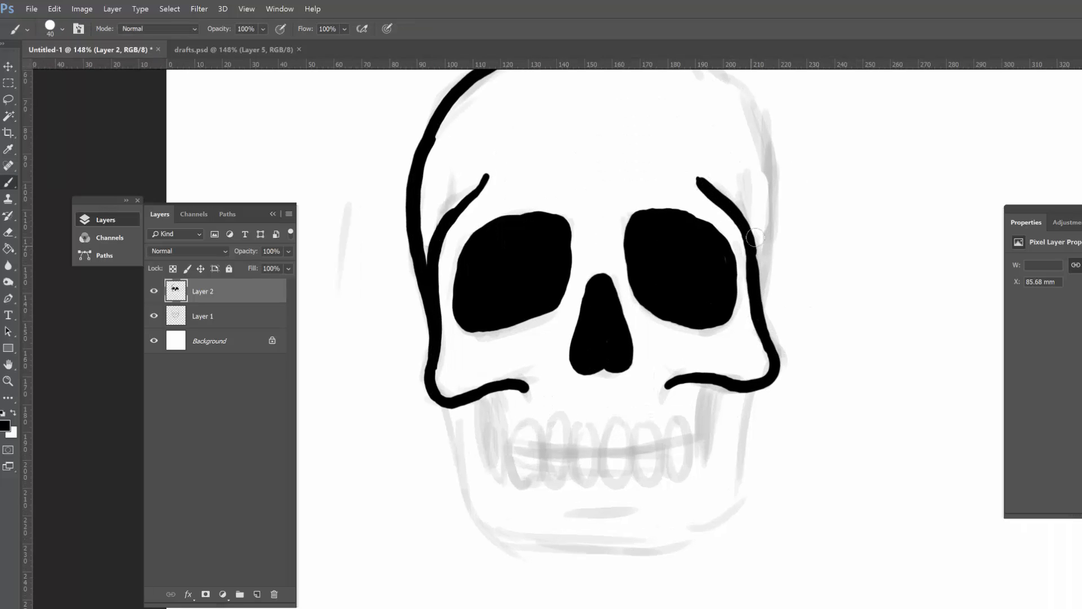
Step: Rotate the canvas and ink the right half of the cranium outline down to the right cheekbone contour
{"action": "key", "text": "space"}
{"action": "left_click_drag", "start_coordinate": [773, 166], "coordinate": [751, 236]}
{"action": "mouse_move", "coordinate": [730, 179]}
{"action": "left_mouse_down"}
{"action": "mouse_move", "coordinate": [750, 265]}
{"action": "mouse_move", "coordinate": [735, 394]}
{"action": "mouse_move", "coordinate": [742, 128]}
{"action": "left_mouse_up"}
{"action": "key", "text": "r"}
{"action": "mouse_move", "coordinate": [741, 253]}
{"action": "left_mouse_down"}
{"action": "mouse_move", "coordinate": [775, 350]}
{"action": "mouse_move", "coordinate": [770, 403]}
{"action": "left_mouse_up"}
{"action": "key", "text": "b"}
{"action": "mouse_move", "coordinate": [659, 193]}
{"action": "left_mouse_down"}
{"action": "mouse_move", "coordinate": [729, 324]}
{"action": "mouse_move", "coordinate": [731, 367]}
{"action": "mouse_move", "coordinate": [725, 316]}
{"action": "mouse_move", "coordinate": [718, 398]}
{"action": "left_mouse_up"}
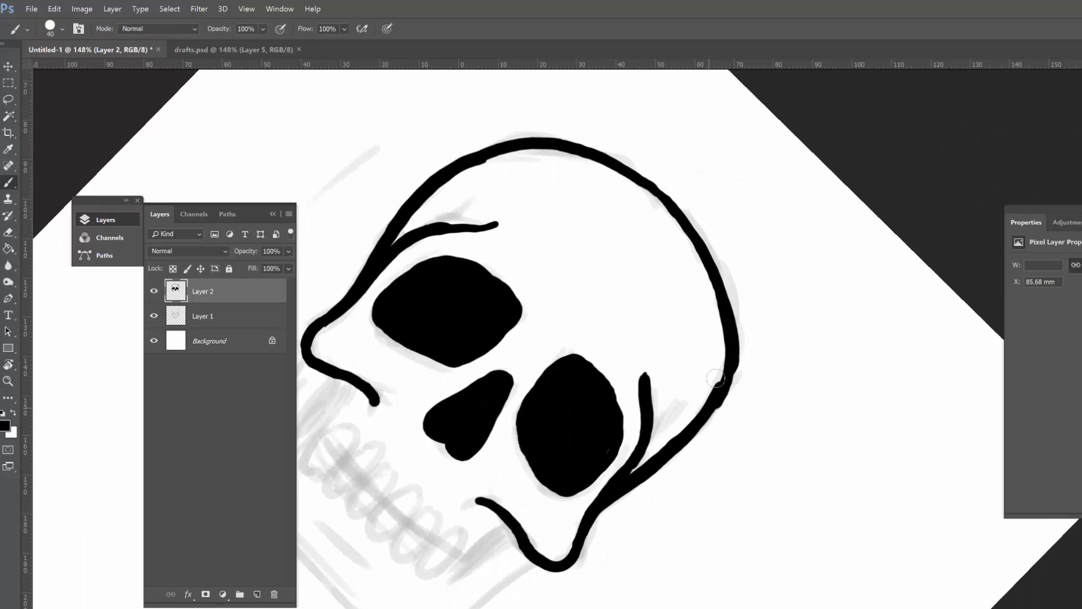
Step: Smooth the right side of the cranium outline by alternately erasing and repainting its edge
{"action": "key", "text": "e"}
{"action": "left_click_drag", "start_coordinate": [742, 361], "coordinate": [714, 406]}
{"action": "key", "text": "b"}
{"action": "left_click_drag", "start_coordinate": [732, 343], "coordinate": [715, 405]}
{"action": "left_click_drag", "start_coordinate": [734, 348], "coordinate": [718, 392]}
{"action": "key", "text": "e"}
{"action": "mouse_move", "coordinate": [742, 324]}
{"action": "left_mouse_down"}
{"action": "mouse_move", "coordinate": [717, 418]}
{"action": "mouse_move", "coordinate": [718, 234]}
{"action": "mouse_move", "coordinate": [733, 169]}
{"action": "left_mouse_up"}
Step: Reset the canvas rotation, fill the dark hollow left of the teeth and ink the left side of the jaw
{"action": "key", "text": "b"}
{"action": "key", "text": "Escape"}
{"action": "left_click_drag", "start_coordinate": [499, 316], "coordinate": [521, 316]}
{"action": "mouse_move", "coordinate": [470, 256]}
{"action": "left_mouse_down"}
{"action": "mouse_move", "coordinate": [485, 336]}
{"action": "mouse_move", "coordinate": [458, 264]}
{"action": "mouse_move", "coordinate": [476, 347]}
{"action": "left_mouse_up"}
{"action": "left_click_drag", "start_coordinate": [423, 264], "coordinate": [474, 400]}
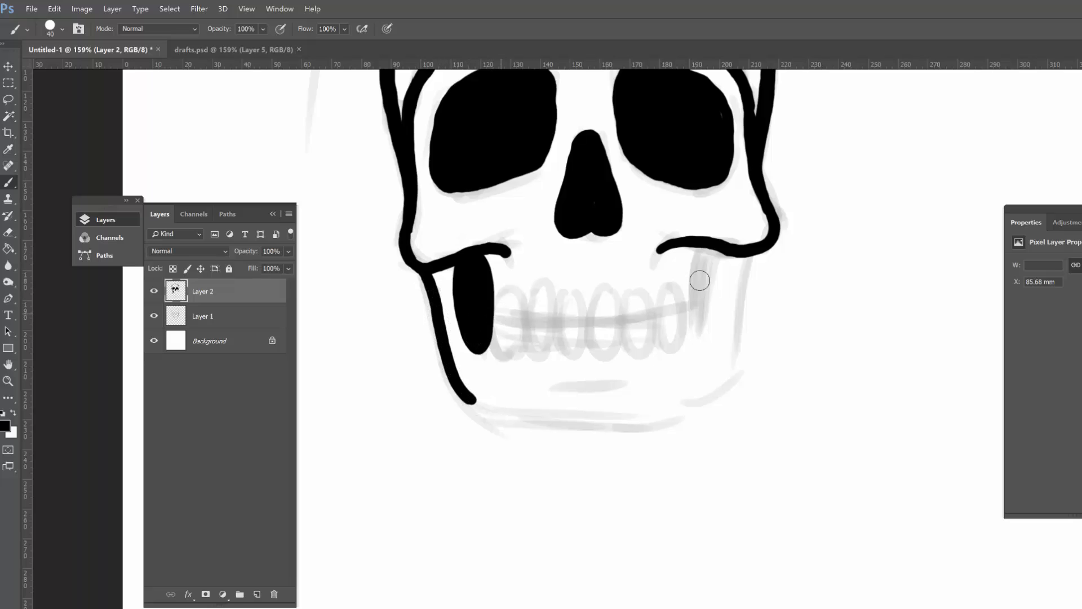
Step: Rotate the canvas to ink the chin and the right side of the jaw, completing the jaw outline
{"action": "key", "text": "r"}
{"action": "left_click_drag", "start_coordinate": [796, 351], "coordinate": [580, 514]}
{"action": "key", "text": "b"}
{"action": "mouse_move", "coordinate": [534, 260]}
{"action": "left_mouse_down"}
{"action": "mouse_move", "coordinate": [520, 277]}
{"action": "mouse_move", "coordinate": [516, 440]}
{"action": "mouse_move", "coordinate": [531, 481]}
{"action": "left_mouse_up"}
{"action": "key", "text": "Escape"}
{"action": "mouse_move", "coordinate": [745, 257]}
{"action": "left_mouse_down"}
{"action": "mouse_move", "coordinate": [732, 331]}
{"action": "mouse_move", "coordinate": [692, 412]}
{"action": "mouse_move", "coordinate": [667, 420]}
{"action": "left_mouse_up"}
Step: Clean up the jaw outline with the Eraser and ink the short horizontal line on the chin
{"action": "key", "text": "z"}
{"action": "left_click_drag", "start_coordinate": [708, 455], "coordinate": [728, 446]}
{"action": "key", "text": "e"}
{"action": "left_click_drag", "start_coordinate": [686, 362], "coordinate": [664, 365]}
{"action": "mouse_move", "coordinate": [768, 367]}
{"action": "left_mouse_down"}
{"action": "mouse_move", "coordinate": [746, 374]}
{"action": "mouse_move", "coordinate": [789, 401]}
{"action": "left_mouse_up"}
{"action": "key", "text": "b"}
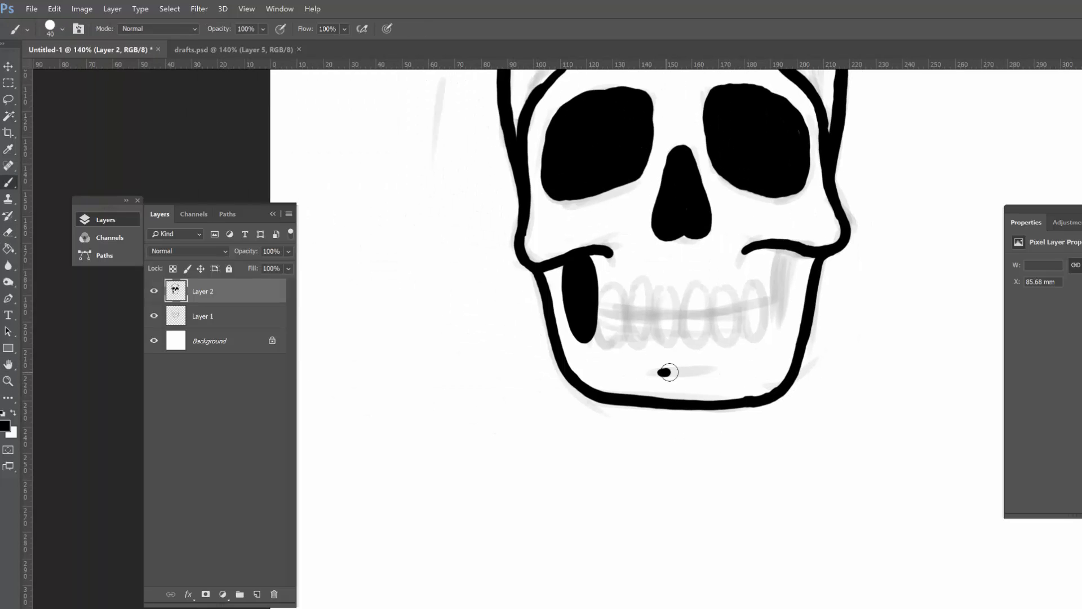
{"action": "left_click_drag", "start_coordinate": [664, 372], "coordinate": [708, 373]}
Step: Fill the dark hollow right of the teeth and trim the edges around the jaw with the Eraser
{"action": "left_click_drag", "start_coordinate": [856, 404], "coordinate": [794, 419]}
{"action": "mouse_move", "coordinate": [735, 288]}
{"action": "left_mouse_down"}
{"action": "mouse_move", "coordinate": [755, 286]}
{"action": "mouse_move", "coordinate": [703, 365]}
{"action": "mouse_move", "coordinate": [707, 288]}
{"action": "left_mouse_up"}
{"action": "key", "text": "z"}
{"action": "mouse_move", "coordinate": [748, 315]}
{"action": "left_mouse_down"}
{"action": "mouse_move", "coordinate": [730, 319]}
{"action": "mouse_move", "coordinate": [747, 301]}
{"action": "mouse_move", "coordinate": [713, 359]}
{"action": "left_mouse_up"}
{"action": "key", "text": "b"}
{"action": "key", "text": "e"}
{"action": "left_click_drag", "start_coordinate": [756, 286], "coordinate": [735, 361]}
{"action": "left_click_drag", "start_coordinate": [422, 291], "coordinate": [437, 370]}
Step: Ink the outlines of the oval teeth over the sketch, undoing misplaced strokes
{"action": "key", "text": "z"}
{"action": "left_click_drag", "start_coordinate": [732, 340], "coordinate": [722, 351]}
{"action": "left_click_drag", "start_coordinate": [658, 340], "coordinate": [678, 342]}
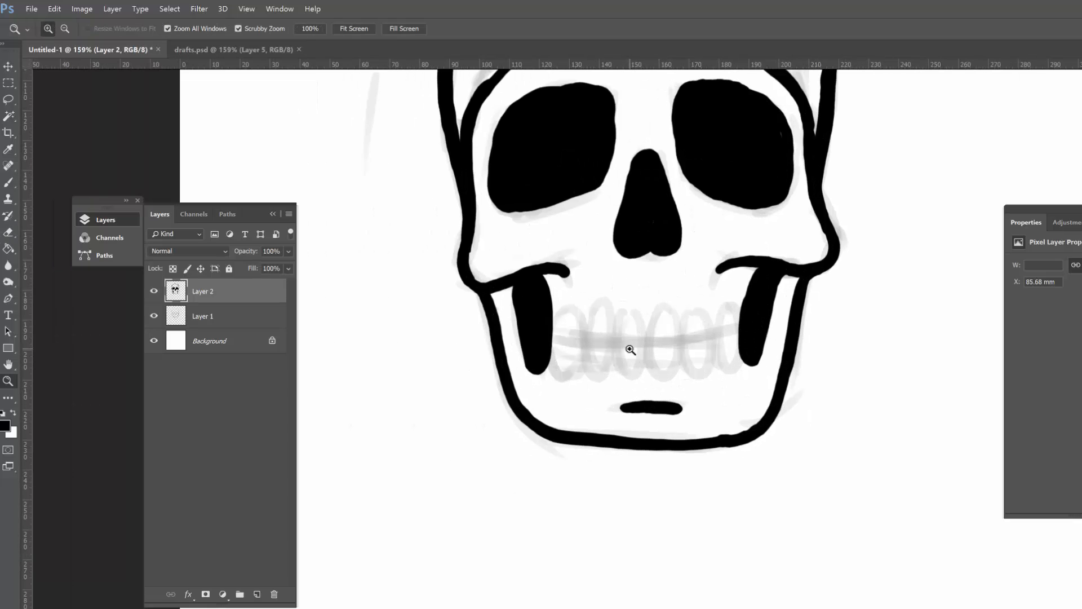
{"action": "key", "text": "b"}
{"action": "mouse_move", "coordinate": [548, 325]}
{"action": "left_mouse_down"}
{"action": "mouse_move", "coordinate": [551, 312]}
{"action": "mouse_move", "coordinate": [564, 374]}
{"action": "mouse_move", "coordinate": [556, 312]}
{"action": "mouse_move", "coordinate": [617, 337]}
{"action": "mouse_move", "coordinate": [599, 304]}
{"action": "left_mouse_up"}
{"action": "left_click_drag", "start_coordinate": [628, 309], "coordinate": [624, 341]}
{"action": "key", "text": "ctrl+alt+z"}
{"action": "key", "text": "ctrl+alt+z"}
{"action": "mouse_move", "coordinate": [596, 304]}
{"action": "left_mouse_down"}
{"action": "mouse_move", "coordinate": [582, 351]}
{"action": "mouse_move", "coordinate": [595, 305]}
{"action": "left_mouse_up"}
{"action": "mouse_move", "coordinate": [633, 304]}
{"action": "left_mouse_down"}
{"action": "mouse_move", "coordinate": [626, 372]}
{"action": "mouse_move", "coordinate": [647, 319]}
{"action": "mouse_move", "coordinate": [647, 359]}
{"action": "mouse_move", "coordinate": [666, 312]}
{"action": "mouse_move", "coordinate": [684, 338]}
{"action": "mouse_move", "coordinate": [699, 310]}
{"action": "mouse_move", "coordinate": [734, 314]}
{"action": "mouse_move", "coordinate": [743, 336]}
{"action": "mouse_move", "coordinate": [730, 315]}
{"action": "left_mouse_up"}
{"action": "key", "text": "ctrl+z"}
Step: Rotate the canvas, ink the bite line through the whole row of teeth and reset the rotation
{"action": "key", "text": "r"}
{"action": "mouse_move", "coordinate": [838, 396]}
{"action": "left_mouse_down"}
{"action": "mouse_move", "coordinate": [852, 415]}
{"action": "mouse_move", "coordinate": [603, 468]}
{"action": "left_mouse_up"}
{"action": "key", "text": "space"}
{"action": "mouse_move", "coordinate": [642, 439]}
{"action": "left_mouse_down"}
{"action": "mouse_move", "coordinate": [625, 310]}
{"action": "mouse_move", "coordinate": [568, 278]}
{"action": "left_mouse_up"}
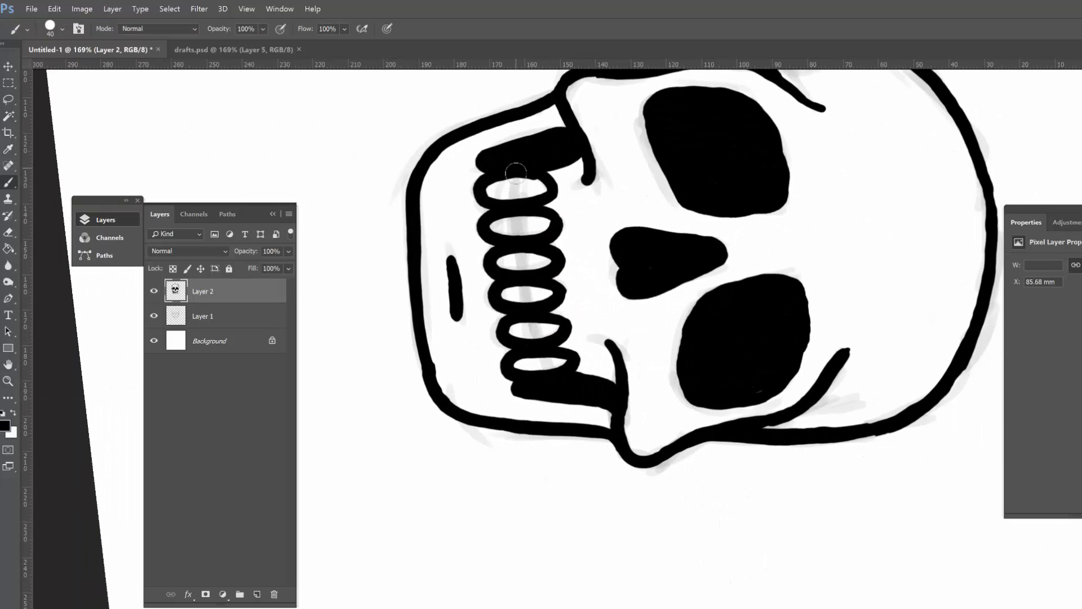
{"action": "left_click_drag", "start_coordinate": [514, 172], "coordinate": [544, 380]}
{"action": "key", "text": "Escape"}
Step: Trim the inner and outer edges of the teeth with the Eraser and hide the sketch layer, Layer 1
{"action": "key", "text": "space"}
{"action": "left_click_drag", "start_coordinate": [549, 313], "coordinate": [622, 304]}
{"action": "left_click_drag", "start_coordinate": [500, 394], "coordinate": [533, 394]}
{"action": "key", "text": "e"}
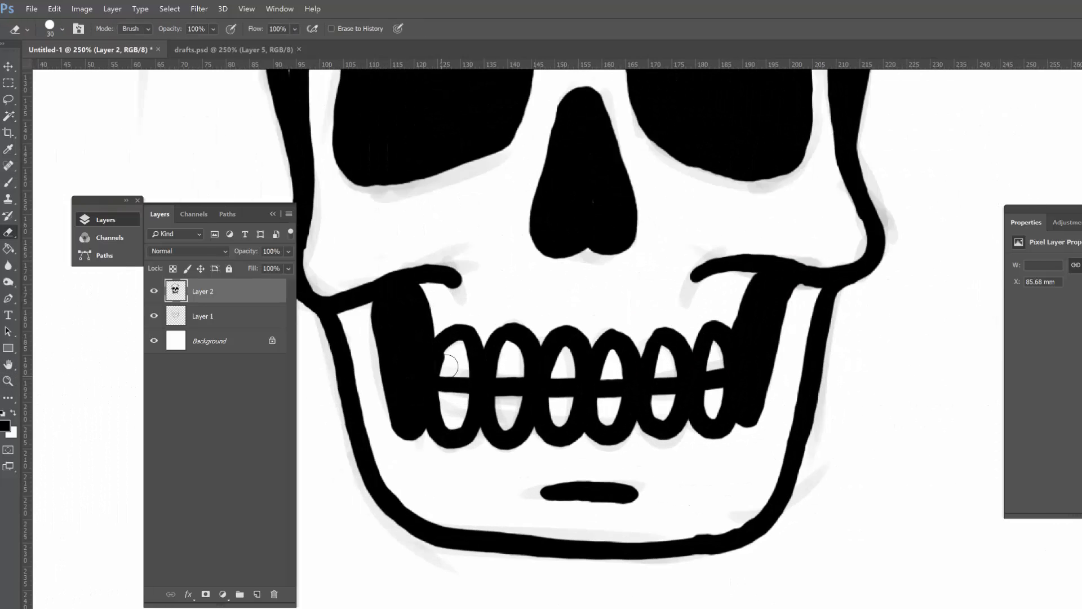
{"action": "left_click_drag", "start_coordinate": [452, 356], "coordinate": [448, 369]}
{"action": "left_click_drag", "start_coordinate": [759, 345], "coordinate": [704, 349]}
{"action": "left_click_drag", "start_coordinate": [751, 356], "coordinate": [655, 444]}
{"action": "left_click", "coordinate": [155, 316]}
Step: Ink a shallow curved crease on the forehead between the brows, cleaning up its right end with the Eraser
{"action": "key", "text": "ctrl+space"}
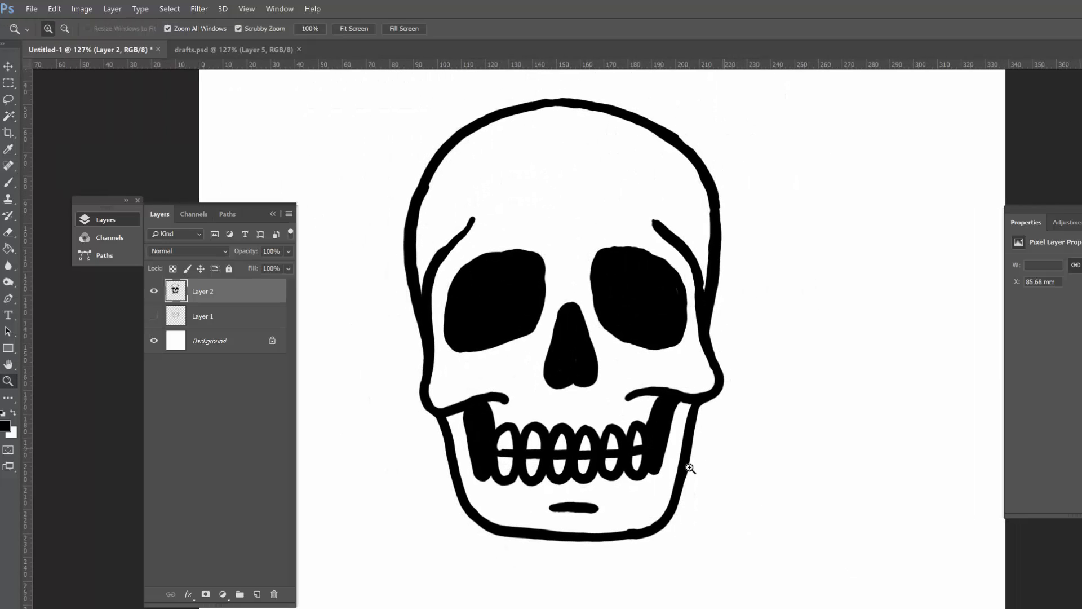
{"action": "left_click_drag", "start_coordinate": [727, 459], "coordinate": [709, 455]}
{"action": "mouse_move", "coordinate": [573, 262]}
{"action": "left_mouse_down"}
{"action": "mouse_move", "coordinate": [604, 253]}
{"action": "mouse_move", "coordinate": [577, 248]}
{"action": "mouse_move", "coordinate": [626, 229]}
{"action": "left_mouse_up"}
{"action": "left_click_drag", "start_coordinate": [679, 265], "coordinate": [640, 262]}
{"action": "mouse_move", "coordinate": [629, 243]}
{"action": "left_mouse_down"}
{"action": "mouse_move", "coordinate": [645, 237]}
{"action": "mouse_move", "coordinate": [648, 255]}
{"action": "left_mouse_up"}
{"action": "key", "text": "e"}
{"action": "left_click_drag", "start_coordinate": [645, 258], "coordinate": [673, 259]}
{"action": "key", "text": "b"}
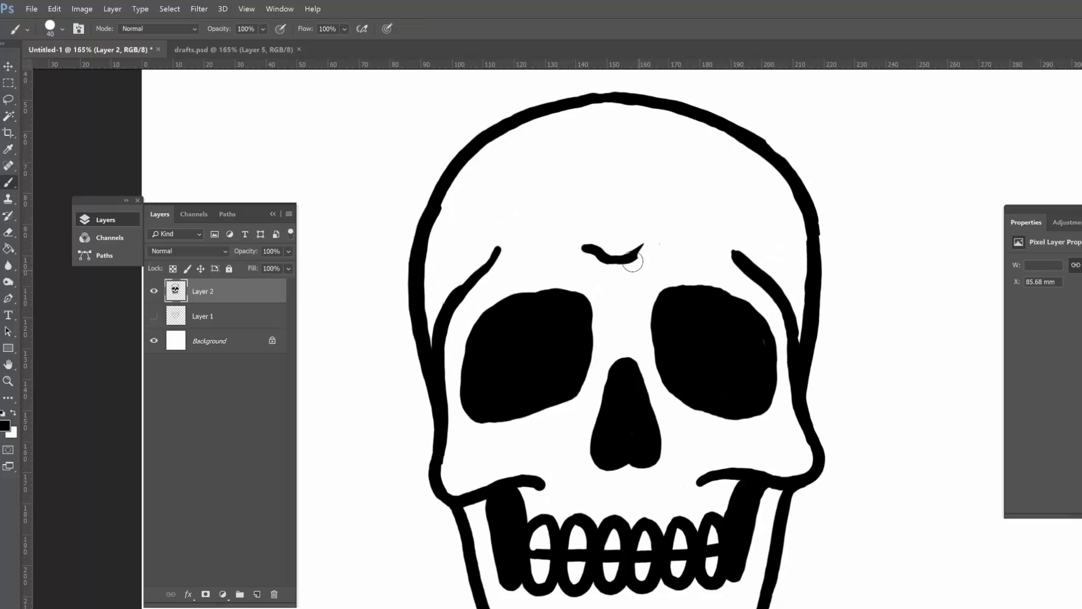
{"action": "mouse_move", "coordinate": [587, 248]}
{"action": "left_mouse_down"}
{"action": "mouse_move", "coordinate": [637, 255]}
{"action": "mouse_move", "coordinate": [656, 245]}
{"action": "left_mouse_up"}
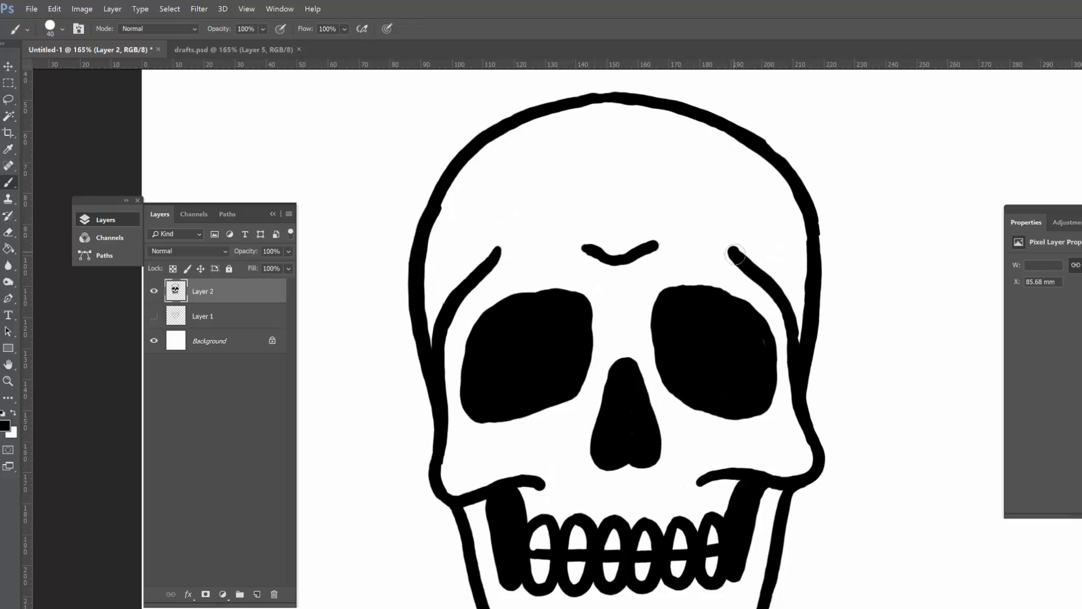
Step: Clean up the upper end of the skull's right-hand brow line with the Eraser
{"action": "key", "text": "e"}
{"action": "left_click_drag", "start_coordinate": [747, 247], "coordinate": [780, 278]}
{"action": "key", "text": "b"}
{"action": "left_click_drag", "start_coordinate": [763, 378], "coordinate": [735, 367]}
{"action": "left_click_drag", "start_coordinate": [551, 421], "coordinate": [583, 423]}
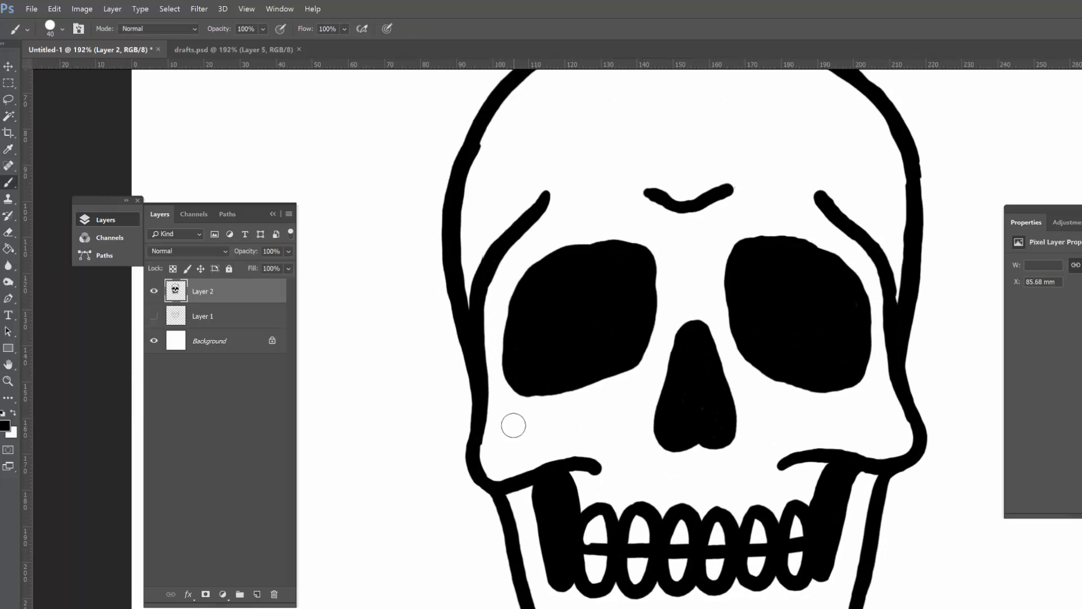
Step: Ink a short dash on each cheekbone and a small vertical mark above each side of the teeth, undoing a misplaced stroke
{"action": "left_click_drag", "start_coordinate": [505, 440], "coordinate": [527, 433]}
{"action": "key", "text": "ctrl+z"}
{"action": "mouse_move", "coordinate": [873, 427]}
{"action": "left_mouse_down"}
{"action": "mouse_move", "coordinate": [889, 429]}
{"action": "mouse_move", "coordinate": [859, 429]}
{"action": "left_mouse_up"}
{"action": "left_click_drag", "start_coordinate": [825, 427], "coordinate": [666, 385]}
{"action": "left_click_drag", "start_coordinate": [644, 424], "coordinate": [680, 423]}
{"action": "left_click_drag", "start_coordinate": [580, 400], "coordinate": [581, 407]}
{"action": "left_click_drag", "start_coordinate": [693, 400], "coordinate": [694, 406]}
{"action": "mouse_move", "coordinate": [733, 271]}
{"action": "left_mouse_down"}
{"action": "mouse_move", "coordinate": [718, 344]}
{"action": "mouse_move", "coordinate": [698, 370]}
{"action": "left_mouse_up"}
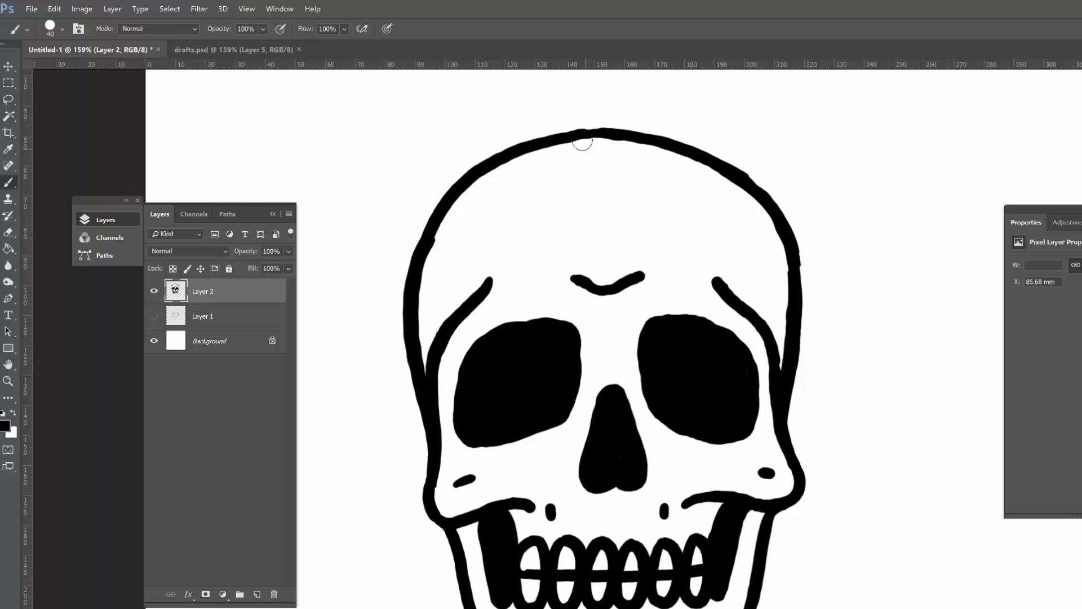
Step: Ink a forked crack running down from the top edge of the cranium on the forehead's left side
{"action": "mouse_move", "coordinate": [582, 141]}
{"action": "left_mouse_down"}
{"action": "mouse_move", "coordinate": [502, 219]}
{"action": "mouse_move", "coordinate": [580, 143]}
{"action": "left_mouse_up"}
{"action": "left_click_drag", "start_coordinate": [533, 196], "coordinate": [546, 238]}
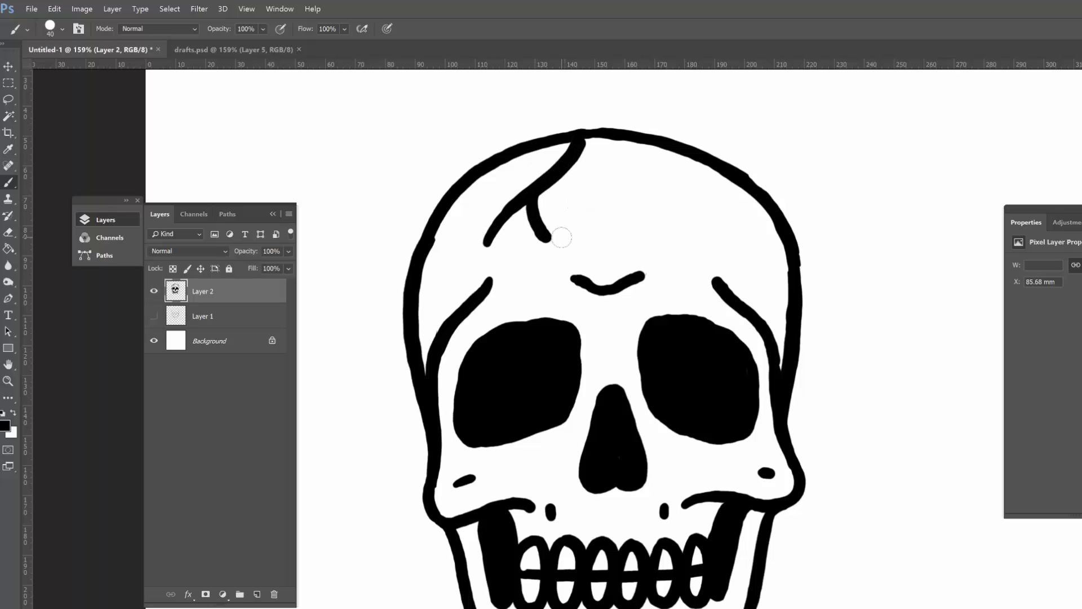
{"action": "left_click_drag", "start_coordinate": [523, 198], "coordinate": [488, 243]}
{"action": "mouse_move", "coordinate": [724, 183]}
{"action": "left_mouse_down"}
{"action": "mouse_move", "coordinate": [682, 183]}
{"action": "mouse_move", "coordinate": [713, 183]}
{"action": "left_mouse_up"}
{"action": "left_click_drag", "start_coordinate": [595, 142], "coordinate": [590, 151]}
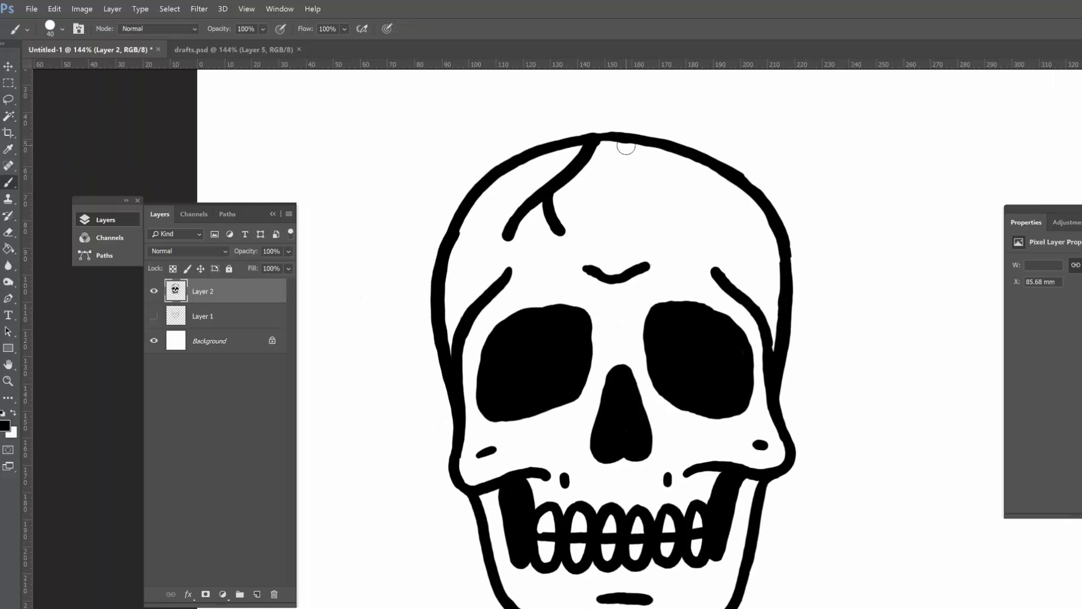
Step: Move the finished inked skull into the upper-left corner of the page
{"action": "left_click_drag", "start_coordinate": [774, 299], "coordinate": [711, 301]}
{"action": "left_click_drag", "start_coordinate": [711, 300], "coordinate": [591, 295]}
{"action": "key", "text": "v"}
{"action": "left_click_drag", "start_coordinate": [585, 409], "coordinate": [467, 357]}
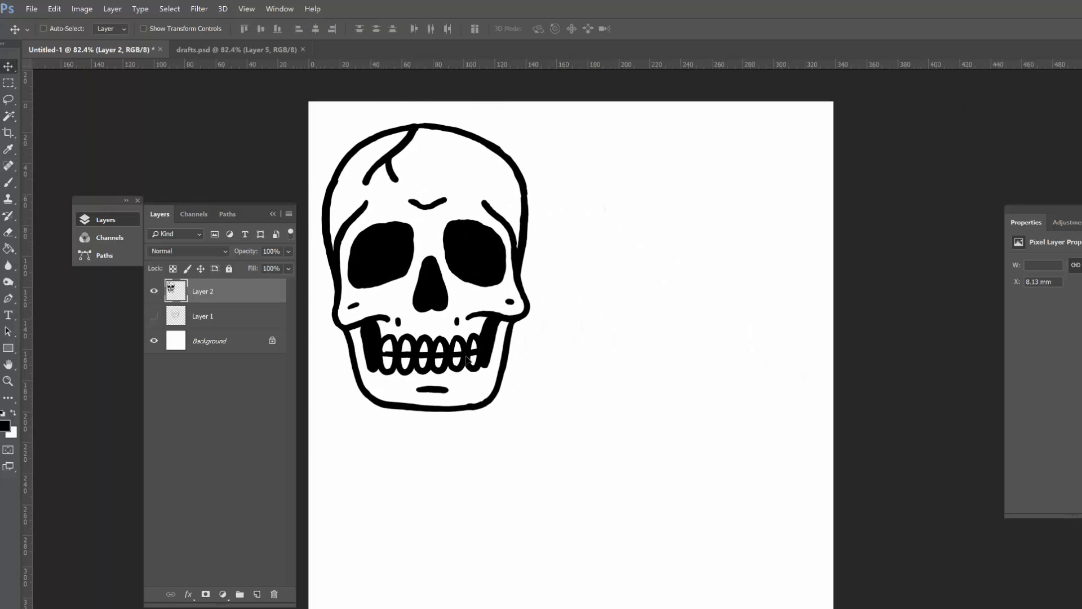
Step: Show the sketch layer, Layer 1, and move the sketch beside the inked skull
{"action": "left_click", "coordinate": [153, 316]}
{"action": "left_click", "coordinate": [236, 323]}
{"action": "left_click_drag", "start_coordinate": [630, 357], "coordinate": [680, 287]}
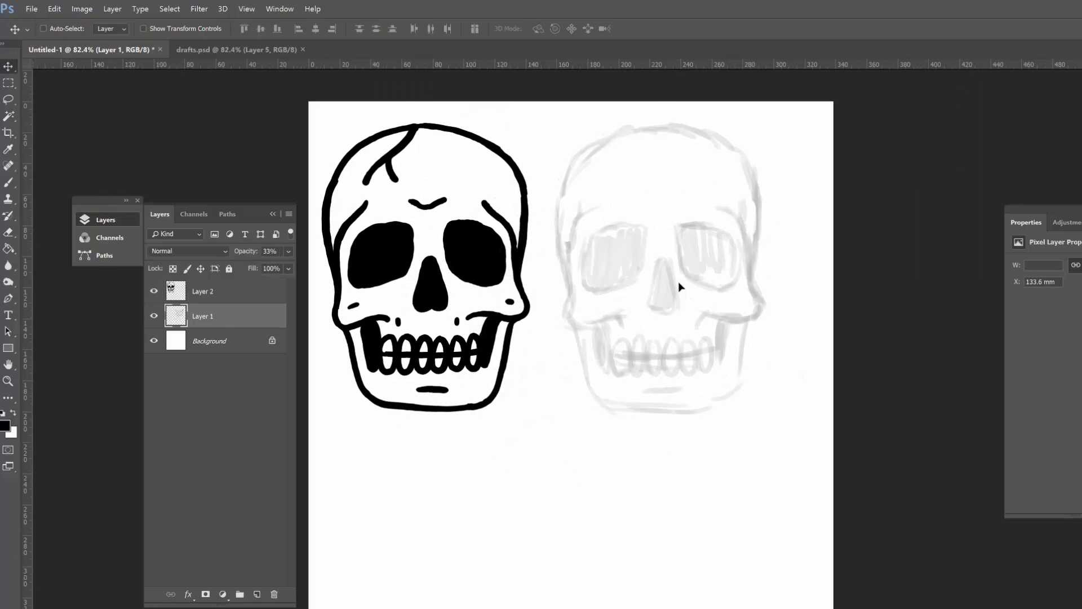
Step: Rename the inked skull's layer to 1 and clear the old sketch from Layer 1
{"action": "double_click", "coordinate": [203, 291]}
{"action": "type", "text": "1"}
{"action": "key", "text": "ctrl+a"}
{"action": "key", "text": "Delete"}
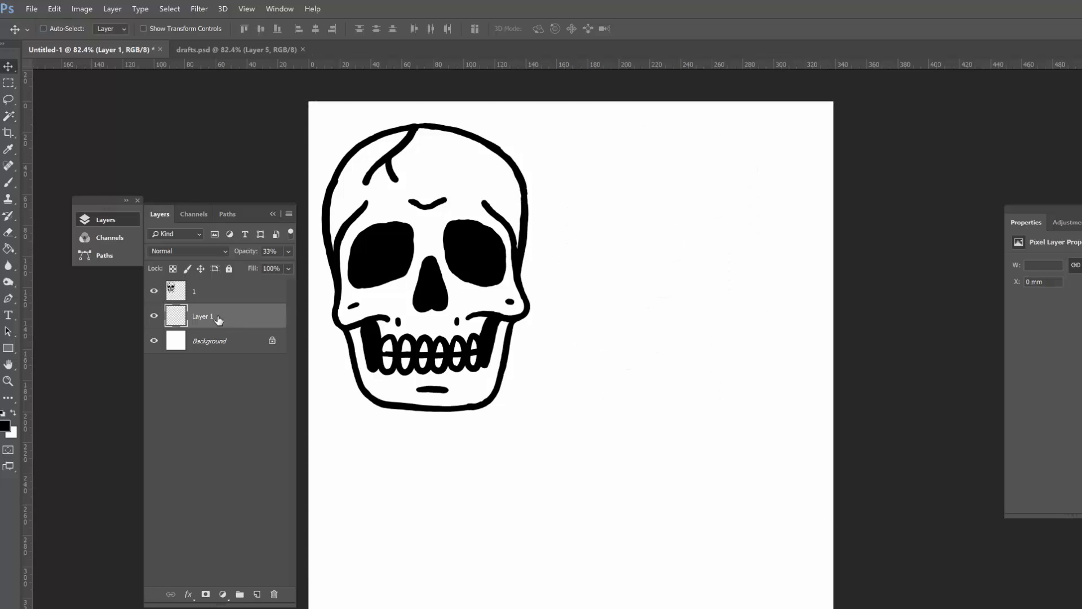
Step: With the brush at 40% opacity and layer 1 hidden, sketch the eye sockets, nose and cheekbone of a three-quarter-view skull on Layer 1
{"action": "key", "text": "b"}
{"action": "left_click", "coordinate": [263, 29]}
{"action": "left_click", "coordinate": [263, 29]}
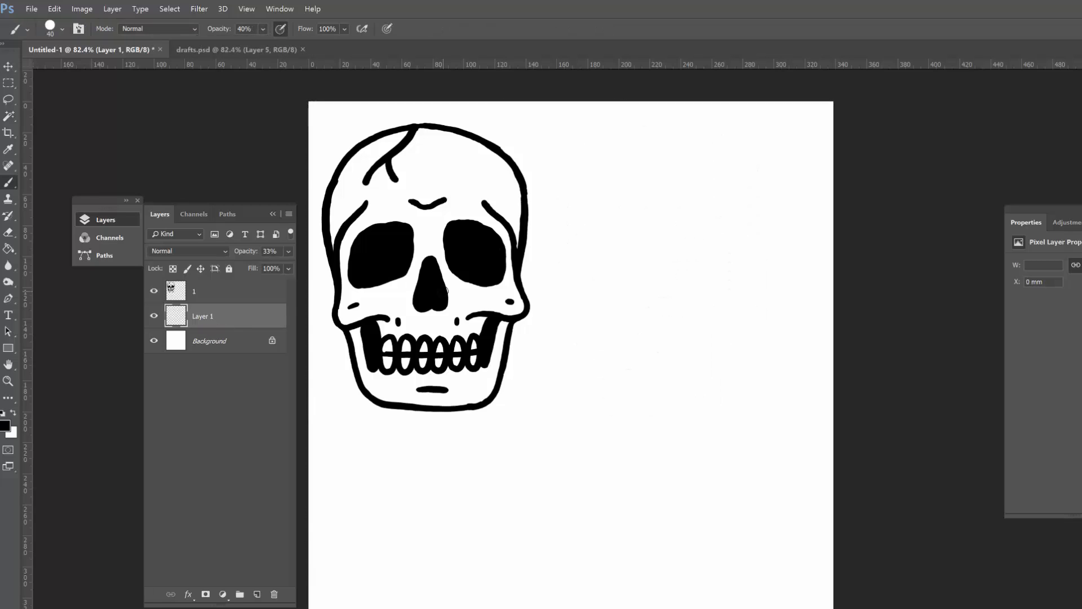
{"action": "left_click", "coordinate": [153, 291]}
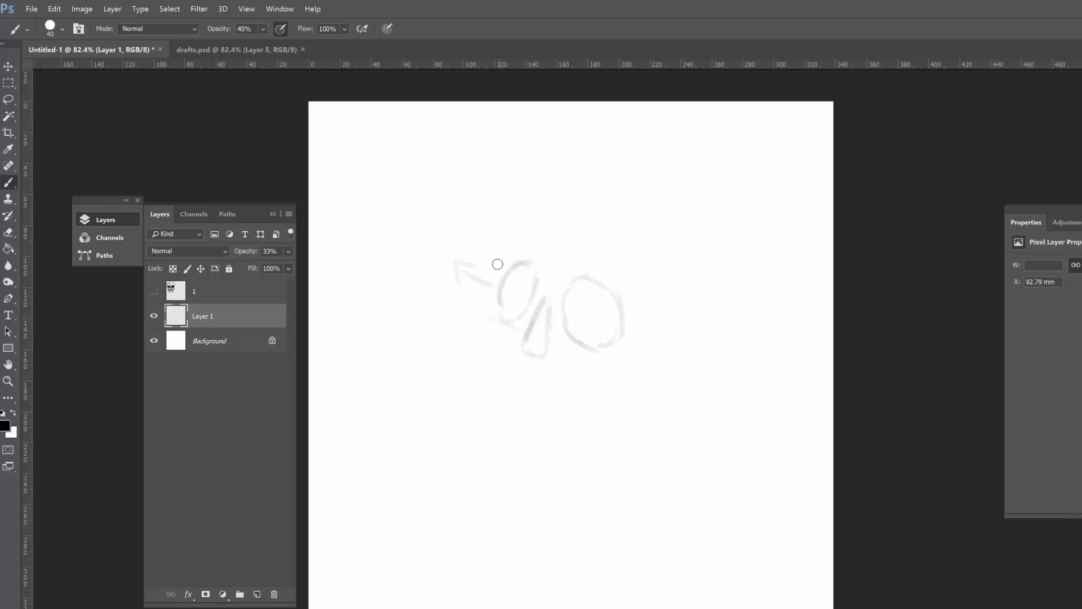
{"action": "left_click_drag", "start_coordinate": [529, 329], "coordinate": [548, 309]}
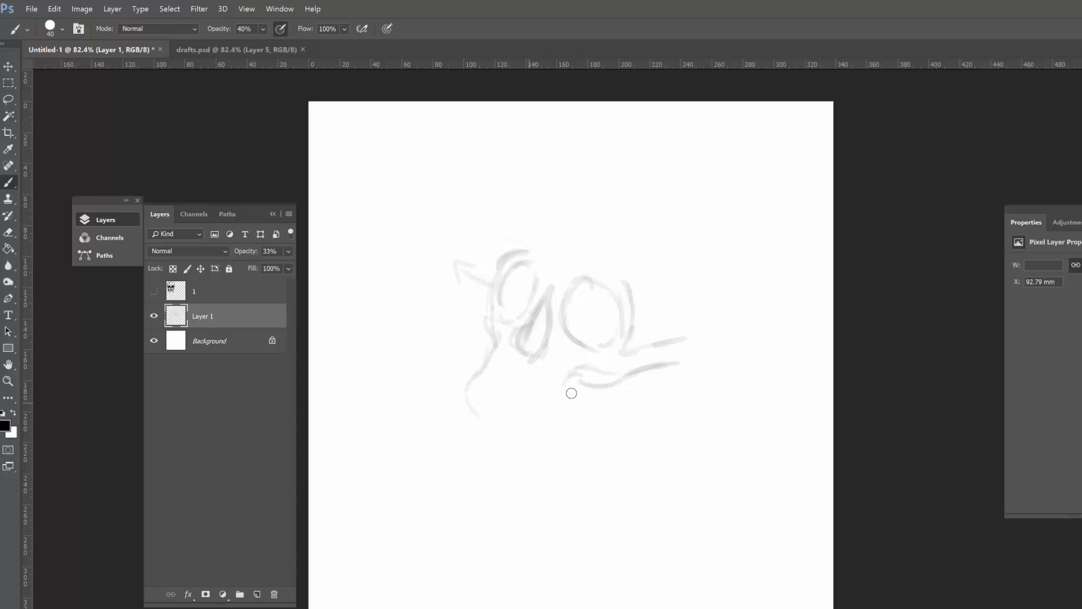
Step: Sketch the curved lower jaw and the hollow behind the mouth, correcting stray lines with the Eraser
{"action": "key", "text": "e"}
{"action": "mouse_move", "coordinate": [504, 426]}
{"action": "left_mouse_down"}
{"action": "mouse_move", "coordinate": [589, 419]}
{"action": "mouse_move", "coordinate": [562, 396]}
{"action": "left_mouse_up"}
{"action": "key", "text": "b"}
{"action": "left_click_drag", "start_coordinate": [522, 432], "coordinate": [558, 436]}
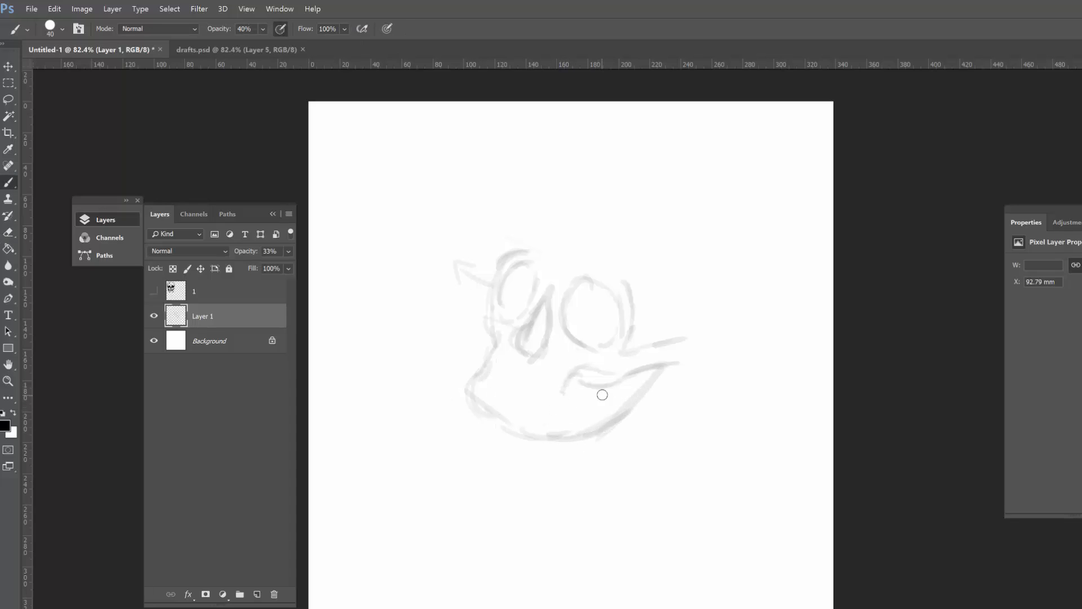
{"action": "left_click_drag", "start_coordinate": [577, 380], "coordinate": [557, 415]}
Step: Sketch a slanted bite line with a row of oval teeth along it and add a line inside the jaw
{"action": "scroll", "coordinate": [552, 399], "scroll_direction": "up", "scroll_amount": 2}
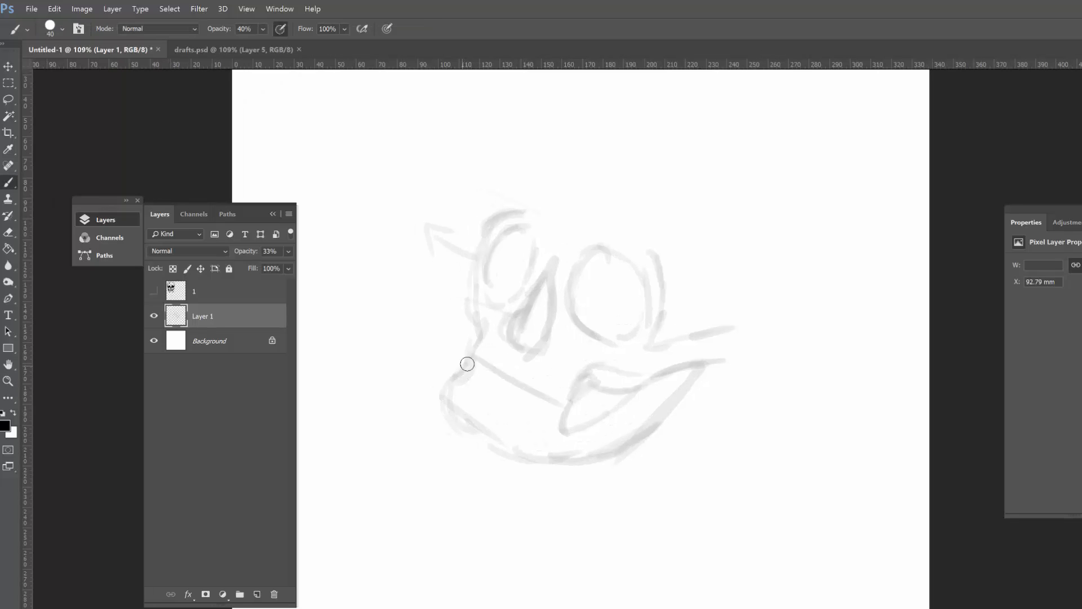
{"action": "mouse_move", "coordinate": [503, 369]}
{"action": "left_mouse_down"}
{"action": "mouse_move", "coordinate": [513, 403]}
{"action": "mouse_move", "coordinate": [548, 386]}
{"action": "left_mouse_up"}
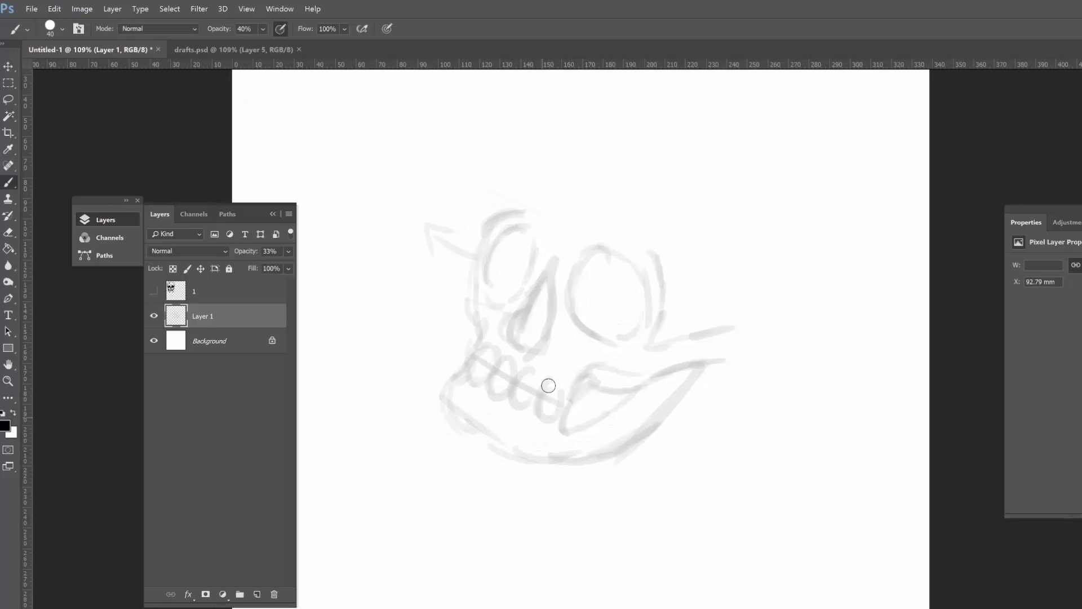
{"action": "mouse_move", "coordinate": [681, 375]}
{"action": "left_mouse_down"}
{"action": "mouse_move", "coordinate": [626, 428]}
{"action": "mouse_move", "coordinate": [648, 428]}
{"action": "left_mouse_up"}
{"action": "left_click_drag", "start_coordinate": [565, 480], "coordinate": [595, 452]}
{"action": "left_click_drag", "start_coordinate": [656, 360], "coordinate": [618, 386]}
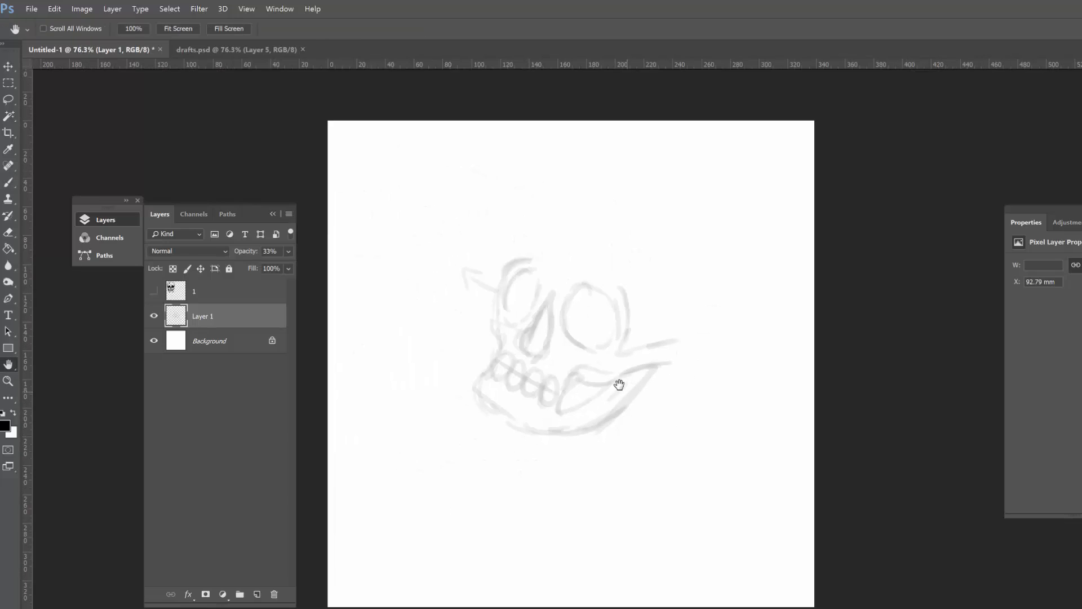
Step: Erase the arrow-shaped guide mark beside the left eye socket and redraw the face contour there
{"action": "mouse_move", "coordinate": [571, 318]}
{"action": "left_mouse_down"}
{"action": "mouse_move", "coordinate": [579, 245]}
{"action": "mouse_move", "coordinate": [546, 256]}
{"action": "mouse_move", "coordinate": [567, 258]}
{"action": "mouse_move", "coordinate": [486, 370]}
{"action": "left_mouse_up"}
{"action": "key", "text": "e"}
{"action": "key", "text": "b"}
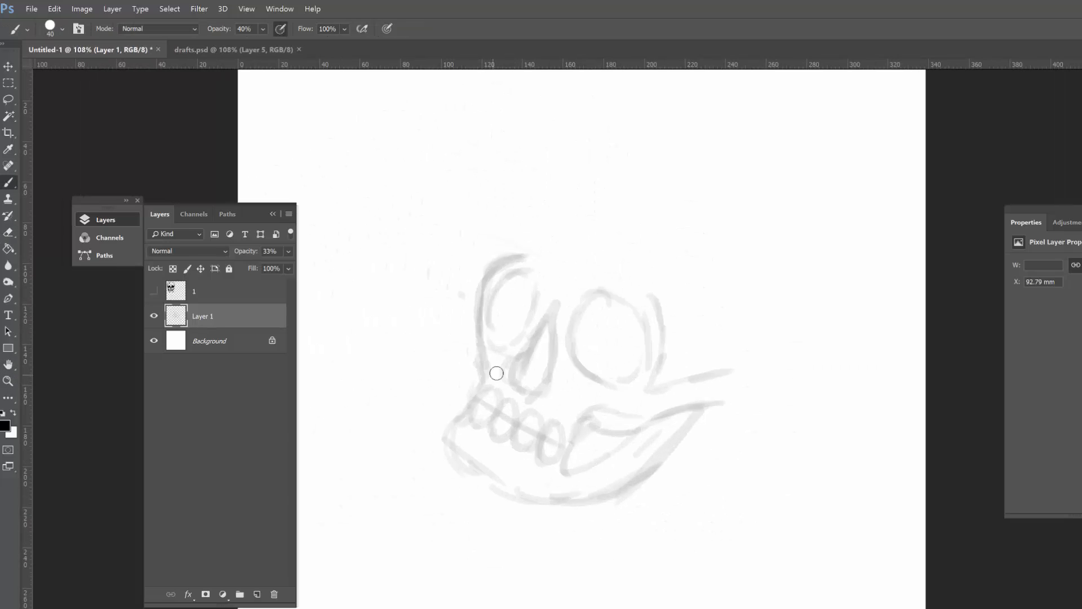
Step: Shade in both eye sockets and the nose cavity of the sketch, tidying with the Eraser
{"action": "mouse_move", "coordinate": [734, 398]}
{"action": "left_mouse_down"}
{"action": "mouse_move", "coordinate": [632, 395]}
{"action": "mouse_move", "coordinate": [624, 430]}
{"action": "left_mouse_up"}
{"action": "mouse_move", "coordinate": [389, 350]}
{"action": "left_mouse_down"}
{"action": "mouse_move", "coordinate": [406, 363]}
{"action": "mouse_move", "coordinate": [416, 327]}
{"action": "left_mouse_up"}
{"action": "mouse_move", "coordinate": [423, 406]}
{"action": "left_mouse_down"}
{"action": "mouse_move", "coordinate": [422, 415]}
{"action": "mouse_move", "coordinate": [436, 364]}
{"action": "left_mouse_up"}
{"action": "key", "text": "e"}
{"action": "left_click_drag", "start_coordinate": [399, 390], "coordinate": [408, 412]}
{"action": "key", "text": "b"}
{"action": "left_click_drag", "start_coordinate": [471, 357], "coordinate": [512, 346]}
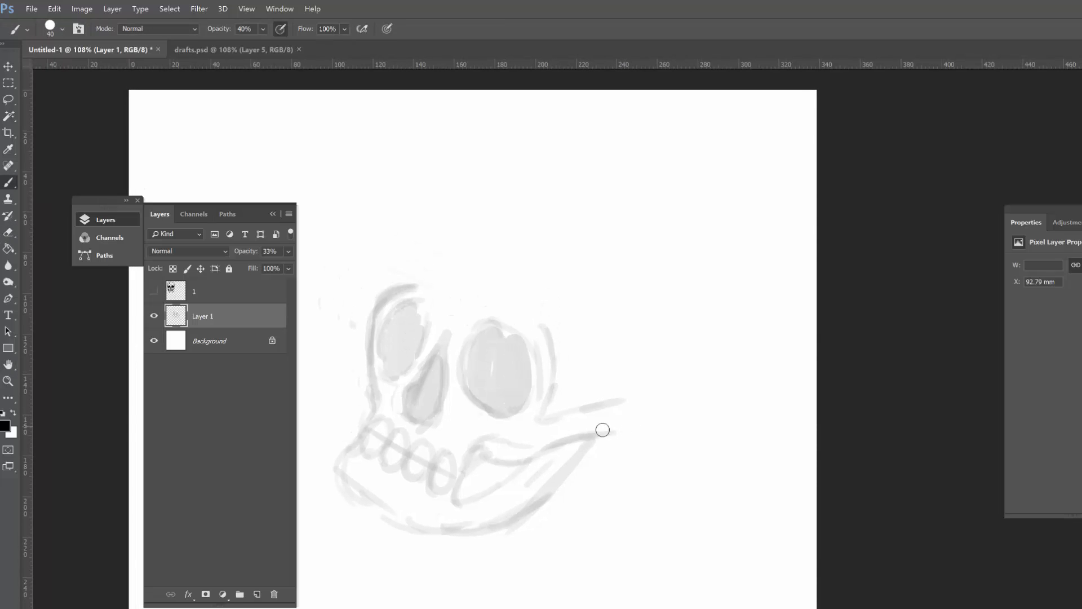
Step: Sketch the rounded cranium from the cheekbone around the back and top of the head to the forehead
{"action": "left_click_drag", "start_coordinate": [626, 428], "coordinate": [655, 243]}
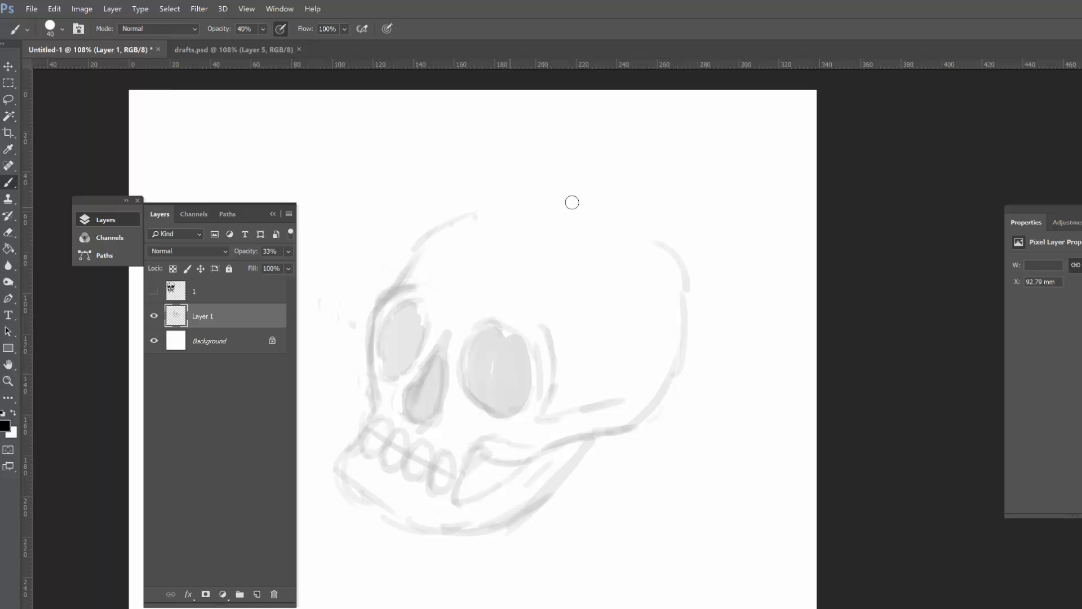
{"action": "left_click_drag", "start_coordinate": [478, 216], "coordinate": [526, 206]}
{"action": "left_click_drag", "start_coordinate": [479, 195], "coordinate": [555, 198]}
{"action": "mouse_move", "coordinate": [527, 187]}
{"action": "left_mouse_down"}
{"action": "mouse_move", "coordinate": [678, 250]}
{"action": "mouse_move", "coordinate": [685, 316]}
{"action": "left_mouse_up"}
{"action": "mouse_move", "coordinate": [608, 198]}
{"action": "left_mouse_down"}
{"action": "mouse_move", "coordinate": [662, 245]}
{"action": "mouse_move", "coordinate": [561, 182]}
{"action": "left_mouse_up"}
{"action": "left_click_drag", "start_coordinate": [538, 184], "coordinate": [437, 224]}
Step: Sketch the brow ridge curving over the right-hand eye socket
{"action": "key", "text": "e"}
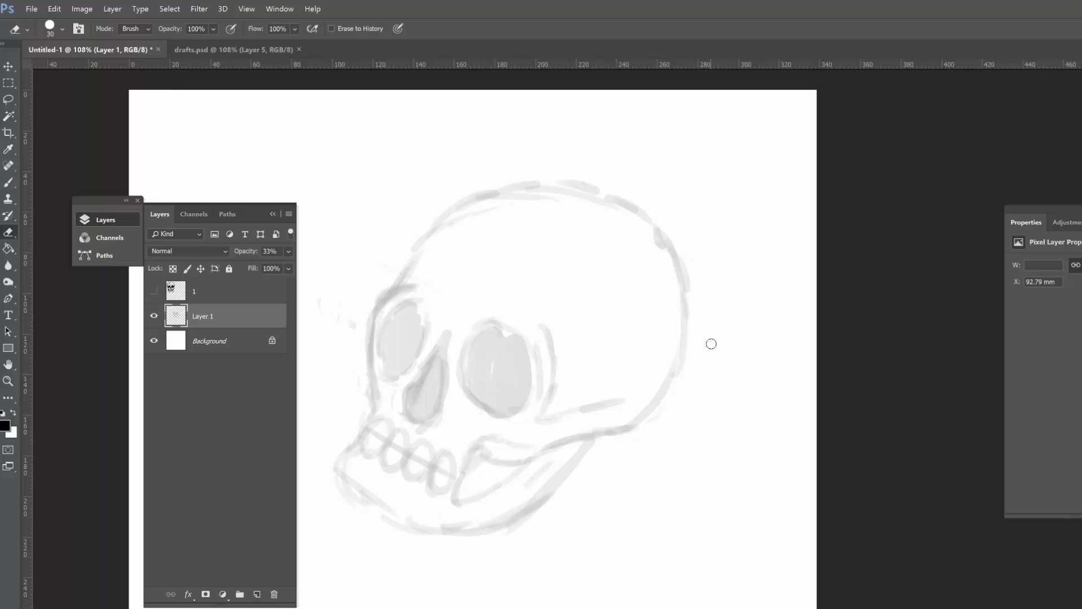
{"action": "key", "text": "b"}
{"action": "left_click_drag", "start_coordinate": [501, 303], "coordinate": [547, 333]}
Step: Erase parts of the cranium's outer line and redraw it lower and tighter, adding a temple line behind the brow
{"action": "key", "text": "z"}
{"action": "left_click_drag", "start_coordinate": [707, 364], "coordinate": [698, 268]}
{"action": "key", "text": "e"}
{"action": "left_click_drag", "start_coordinate": [642, 217], "coordinate": [536, 195]}
{"action": "left_click_drag", "start_coordinate": [690, 274], "coordinate": [688, 289]}
{"action": "key", "text": "b"}
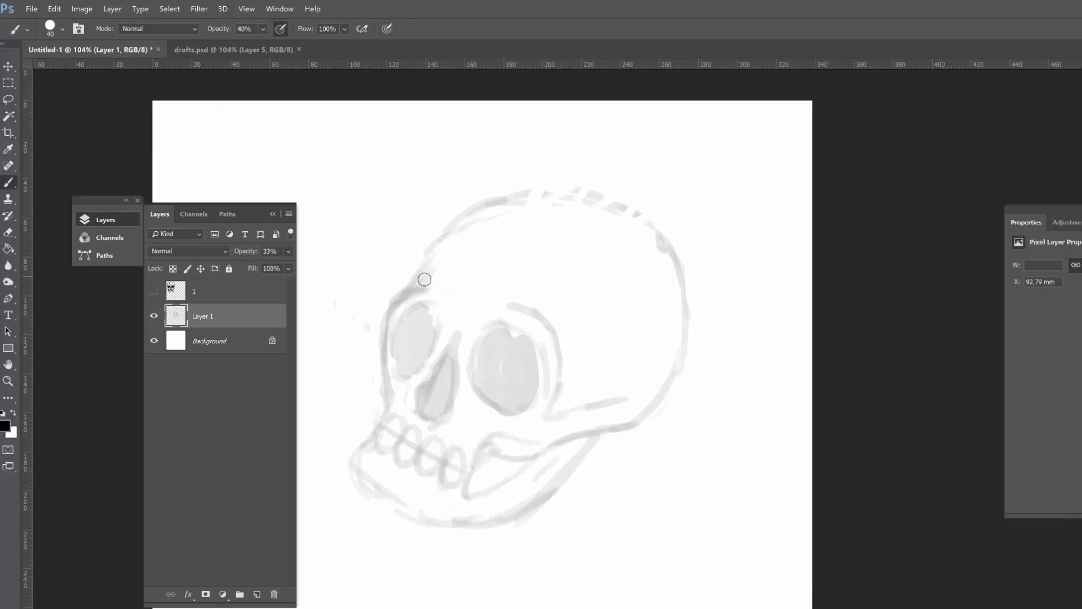
{"action": "mouse_move", "coordinate": [424, 279]}
{"action": "left_mouse_down"}
{"action": "mouse_move", "coordinate": [512, 233]}
{"action": "mouse_move", "coordinate": [626, 251]}
{"action": "left_mouse_up"}
{"action": "mouse_move", "coordinate": [484, 222]}
{"action": "left_mouse_down"}
{"action": "mouse_move", "coordinate": [616, 239]}
{"action": "mouse_move", "coordinate": [678, 299]}
{"action": "mouse_move", "coordinate": [657, 231]}
{"action": "mouse_move", "coordinate": [434, 234]}
{"action": "left_mouse_up"}
{"action": "key", "text": "e"}
{"action": "key", "text": "b"}
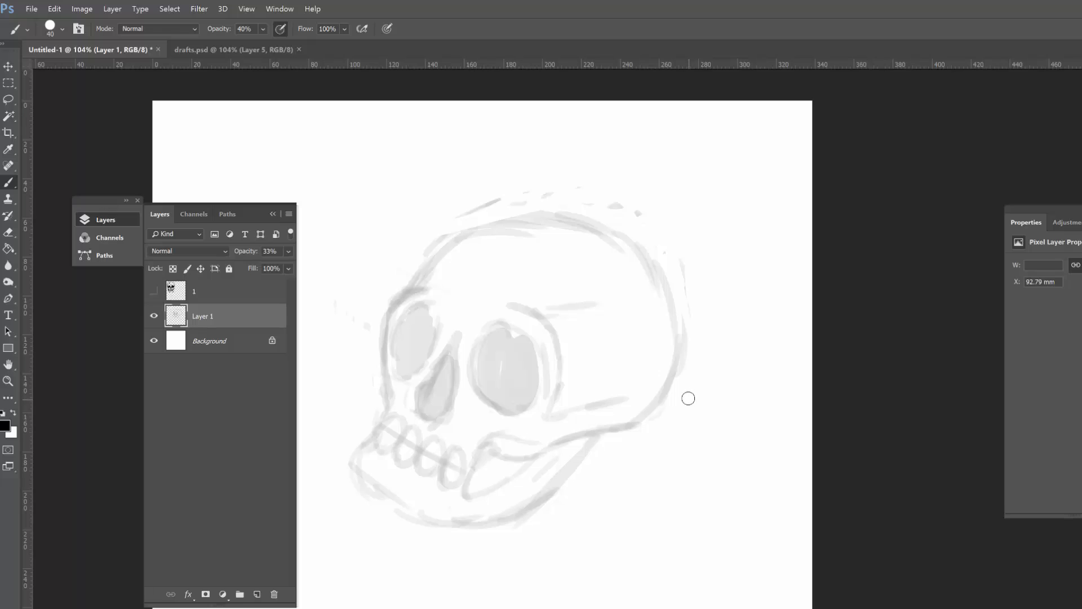
Step: Darken the right-hand eye socket and shade the temple hollow and the hollow behind the teeth
{"action": "mouse_move", "coordinate": [499, 338]}
{"action": "left_mouse_down"}
{"action": "mouse_move", "coordinate": [512, 350]}
{"action": "mouse_move", "coordinate": [504, 397]}
{"action": "left_mouse_up"}
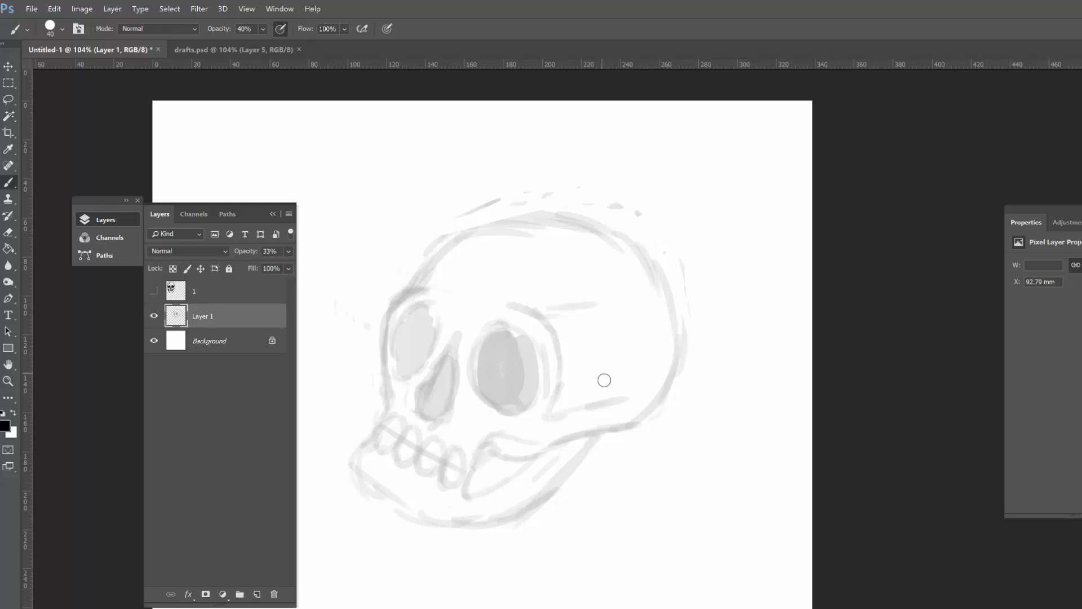
{"action": "mouse_move", "coordinate": [580, 309]}
{"action": "left_mouse_down"}
{"action": "mouse_move", "coordinate": [600, 396]}
{"action": "mouse_move", "coordinate": [577, 310]}
{"action": "left_mouse_up"}
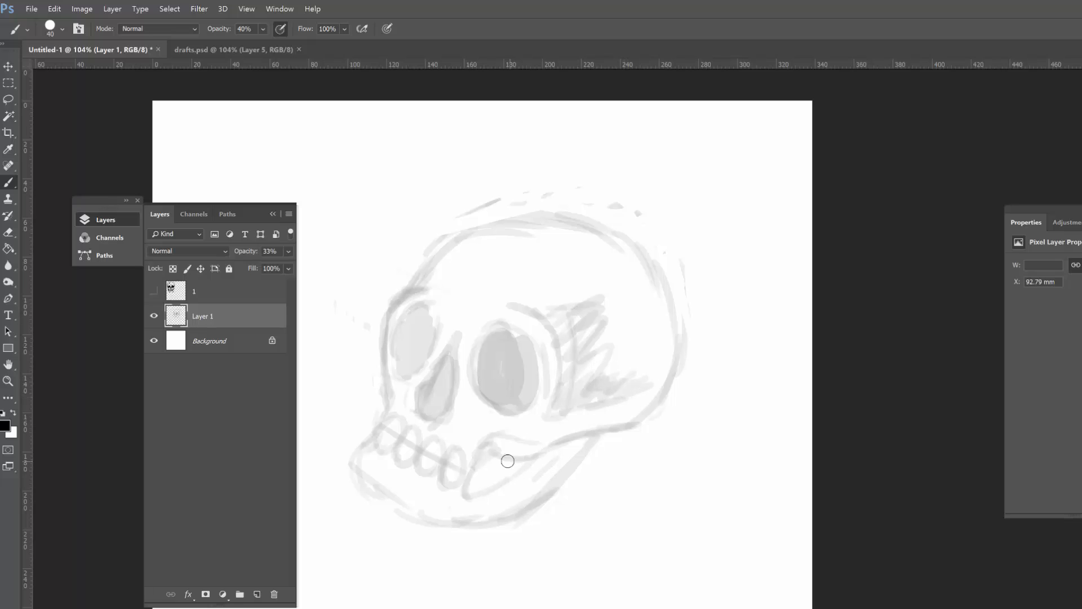
{"action": "mouse_move", "coordinate": [531, 451]}
{"action": "left_mouse_down"}
{"action": "mouse_move", "coordinate": [563, 437]}
{"action": "mouse_move", "coordinate": [469, 481]}
{"action": "mouse_move", "coordinate": [576, 450]}
{"action": "mouse_move", "coordinate": [518, 494]}
{"action": "left_mouse_up"}
{"action": "key", "text": "ctrl+space"}
{"action": "mouse_move", "coordinate": [633, 458]}
{"action": "left_mouse_down"}
{"action": "mouse_move", "coordinate": [607, 472]}
{"action": "mouse_move", "coordinate": [630, 460]}
{"action": "left_mouse_up"}
{"action": "key", "text": "space"}
{"action": "left_click_drag", "start_coordinate": [579, 451], "coordinate": [627, 462]}
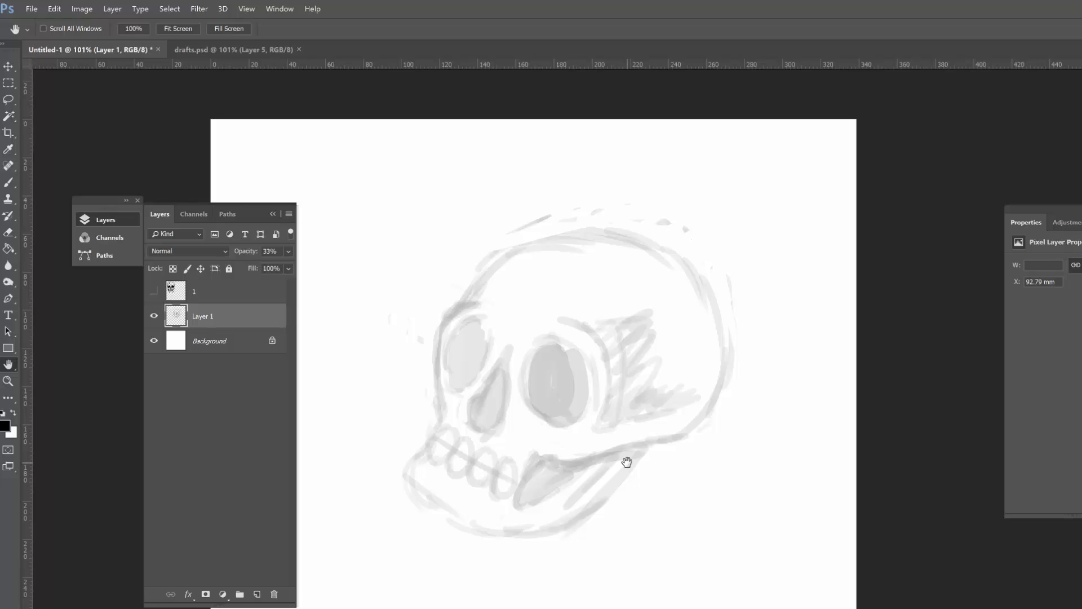
Step: Add a new layer above Layer 1 and set the brush opacity to 100% for inking
{"action": "left_click", "coordinate": [257, 594]}
{"action": "key", "text": "b"}
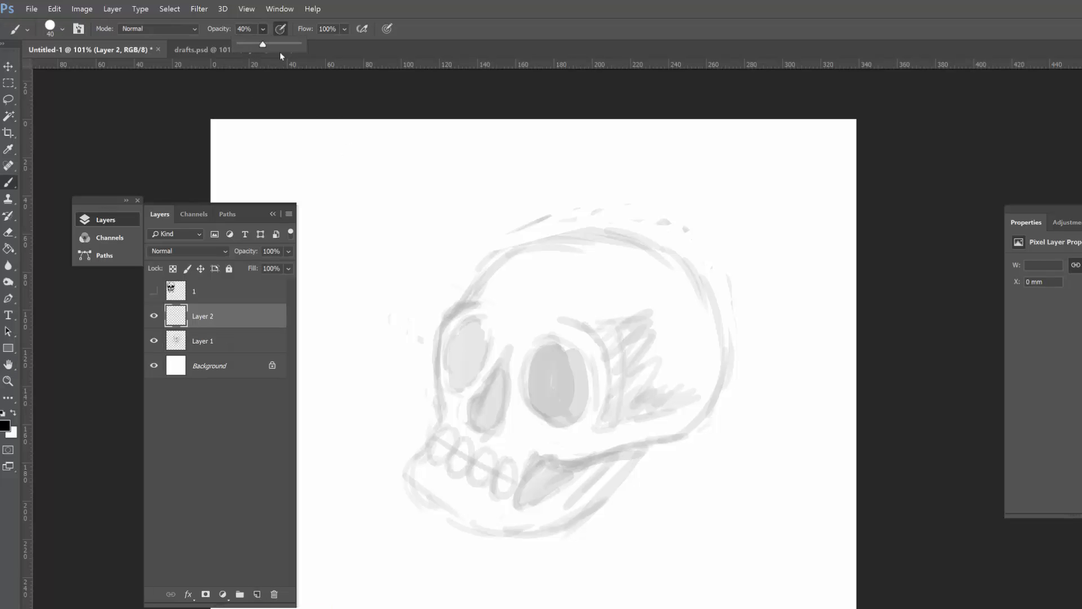
{"action": "key", "text": "ctrl+space"}
{"action": "left_click_drag", "start_coordinate": [359, 479], "coordinate": [388, 476]}
Step: Ink both eye sockets and the nose cavity over the sketch as solid black shapes
{"action": "mouse_move", "coordinate": [629, 293]}
{"action": "left_mouse_down"}
{"action": "mouse_move", "coordinate": [607, 299]}
{"action": "mouse_move", "coordinate": [667, 382]}
{"action": "mouse_move", "coordinate": [648, 349]}
{"action": "mouse_move", "coordinate": [649, 395]}
{"action": "left_mouse_up"}
{"action": "mouse_move", "coordinate": [566, 300]}
{"action": "left_mouse_down"}
{"action": "mouse_move", "coordinate": [559, 358]}
{"action": "mouse_move", "coordinate": [564, 305]}
{"action": "left_mouse_up"}
{"action": "left_click_drag", "start_coordinate": [541, 350], "coordinate": [562, 301]}
{"action": "left_click_drag", "start_coordinate": [524, 265], "coordinate": [527, 355]}
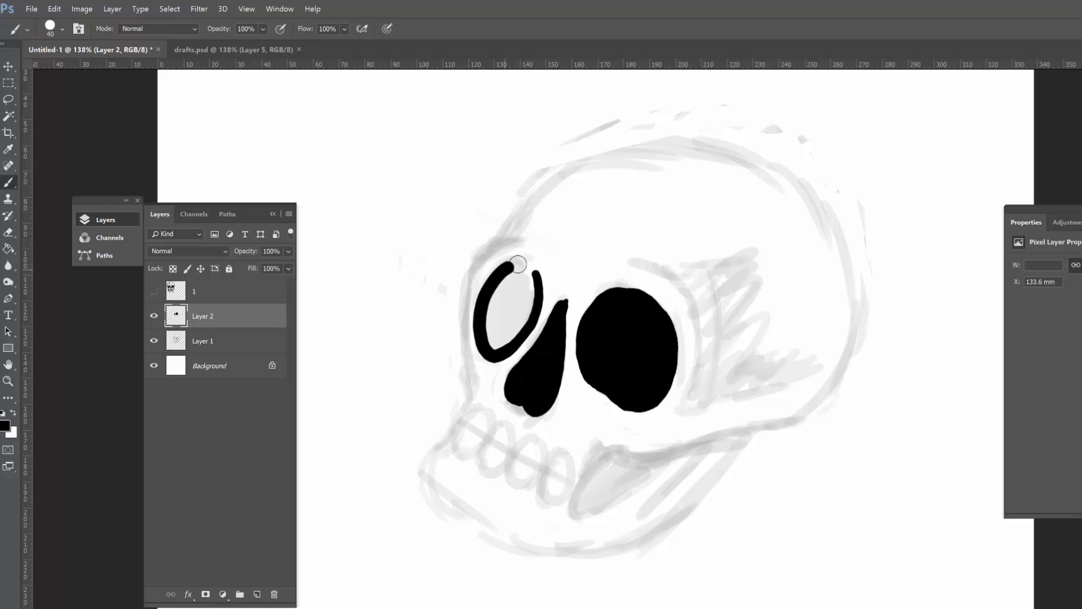
{"action": "left_click_drag", "start_coordinate": [496, 293], "coordinate": [507, 315]}
{"action": "left_click_drag", "start_coordinate": [560, 339], "coordinate": [499, 345]}
Step: Ink the right-hand brow and upper cheekbone line and the left contour of the face up to the forehead
{"action": "mouse_move", "coordinate": [584, 274]}
{"action": "left_mouse_down"}
{"action": "mouse_move", "coordinate": [625, 409]}
{"action": "mouse_move", "coordinate": [720, 394]}
{"action": "left_mouse_up"}
{"action": "left_click_drag", "start_coordinate": [496, 282], "coordinate": [606, 237]}
{"action": "left_click_drag", "start_coordinate": [575, 194], "coordinate": [513, 363]}
{"action": "left_click_drag", "start_coordinate": [544, 217], "coordinate": [607, 145]}
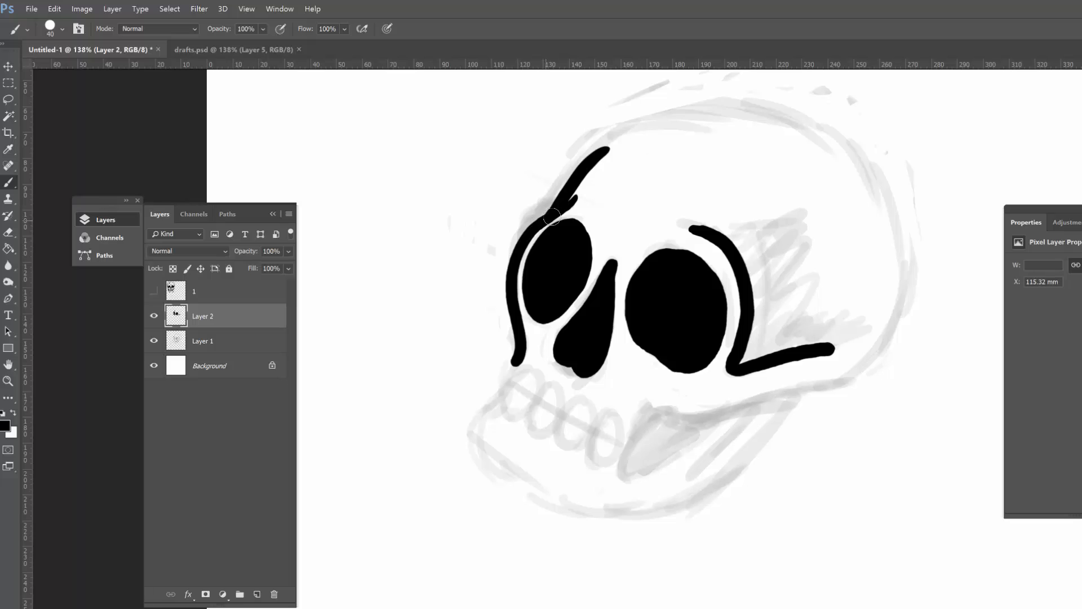
Step: Rotate the canvas and ink the front of the jaw and the four oval teeth with their bite line
{"action": "mouse_move", "coordinate": [513, 364]}
{"action": "left_mouse_down"}
{"action": "mouse_move", "coordinate": [508, 301]}
{"action": "mouse_move", "coordinate": [586, 448]}
{"action": "left_mouse_up"}
{"action": "left_click_drag", "start_coordinate": [504, 311], "coordinate": [621, 384]}
{"action": "key", "text": "r"}
{"action": "left_click_drag", "start_coordinate": [845, 413], "coordinate": [837, 278]}
{"action": "left_click_drag", "start_coordinate": [507, 334], "coordinate": [542, 334]}
{"action": "mouse_move", "coordinate": [570, 334]}
{"action": "left_mouse_down"}
{"action": "mouse_move", "coordinate": [584, 360]}
{"action": "mouse_move", "coordinate": [571, 333]}
{"action": "left_mouse_up"}
{"action": "left_click_drag", "start_coordinate": [605, 334], "coordinate": [607, 334]}
Step: Ink the cheekbone's lower edge, the black hollow behind the teeth and the rest of the jaw, and reset the rotation
{"action": "left_click_drag", "start_coordinate": [797, 171], "coordinate": [685, 290]}
{"action": "mouse_move", "coordinate": [677, 308]}
{"action": "left_mouse_down"}
{"action": "mouse_move", "coordinate": [634, 369]}
{"action": "mouse_move", "coordinate": [659, 316]}
{"action": "left_mouse_up"}
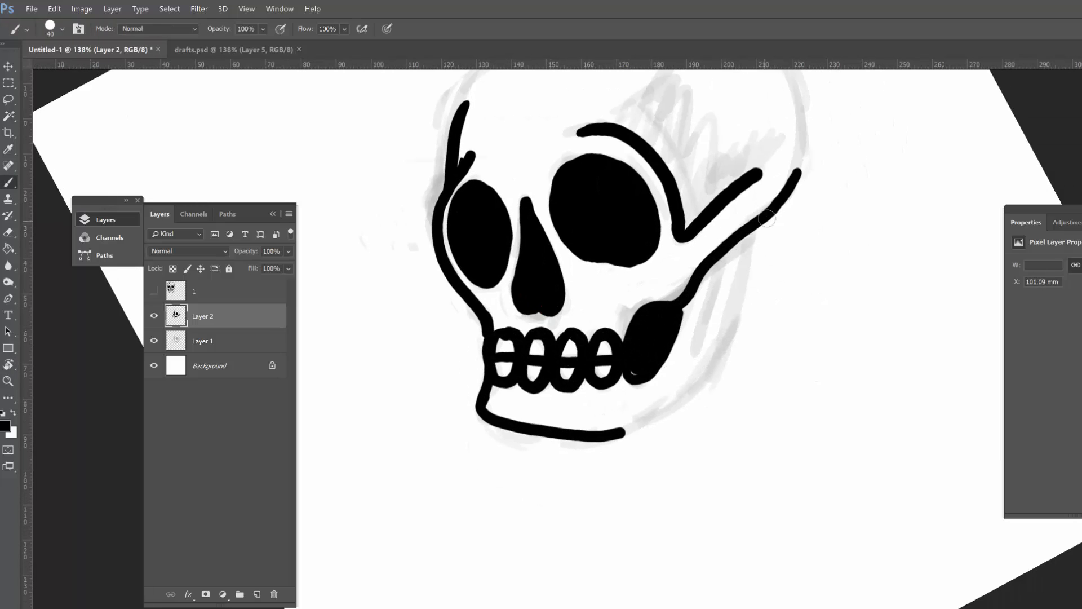
{"action": "left_click_drag", "start_coordinate": [772, 217], "coordinate": [625, 434]}
{"action": "left_click_drag", "start_coordinate": [714, 279], "coordinate": [705, 332]}
{"action": "key", "text": "Escape"}
{"action": "mouse_move", "coordinate": [878, 280]}
{"action": "left_mouse_down"}
{"action": "mouse_move", "coordinate": [814, 346]}
{"action": "mouse_move", "coordinate": [744, 343]}
{"action": "left_mouse_up"}
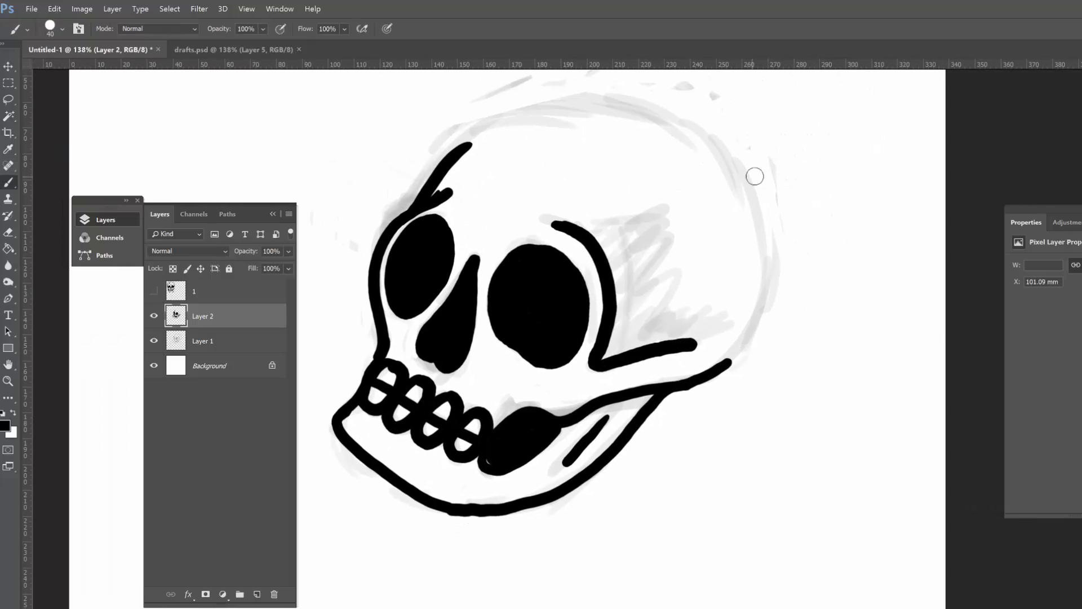
Step: Ink the cranium outline around the back and top of the head to the forehead, rotating the canvas for smoother curves
{"action": "left_click_drag", "start_coordinate": [742, 169], "coordinate": [723, 365]}
{"action": "left_click_drag", "start_coordinate": [813, 293], "coordinate": [612, 358]}
{"action": "key", "text": "r"}
{"action": "left_click_drag", "start_coordinate": [618, 263], "coordinate": [665, 305]}
{"action": "left_click_drag", "start_coordinate": [551, 222], "coordinate": [587, 345]}
{"action": "mouse_move", "coordinate": [384, 155]}
{"action": "left_mouse_down"}
{"action": "mouse_move", "coordinate": [483, 181]}
{"action": "mouse_move", "coordinate": [551, 222]}
{"action": "left_mouse_up"}
{"action": "key", "text": "Escape"}
{"action": "left_click_drag", "start_coordinate": [598, 286], "coordinate": [756, 247]}
{"action": "left_click_drag", "start_coordinate": [466, 235], "coordinate": [572, 215]}
Step: Rotate the canvas and smooth the cranium outline, alternating between the Eraser and the Brush
{"action": "key", "text": "e"}
{"action": "key", "text": "r"}
{"action": "left_click_drag", "start_coordinate": [761, 400], "coordinate": [715, 197]}
{"action": "left_click_drag", "start_coordinate": [570, 228], "coordinate": [554, 290]}
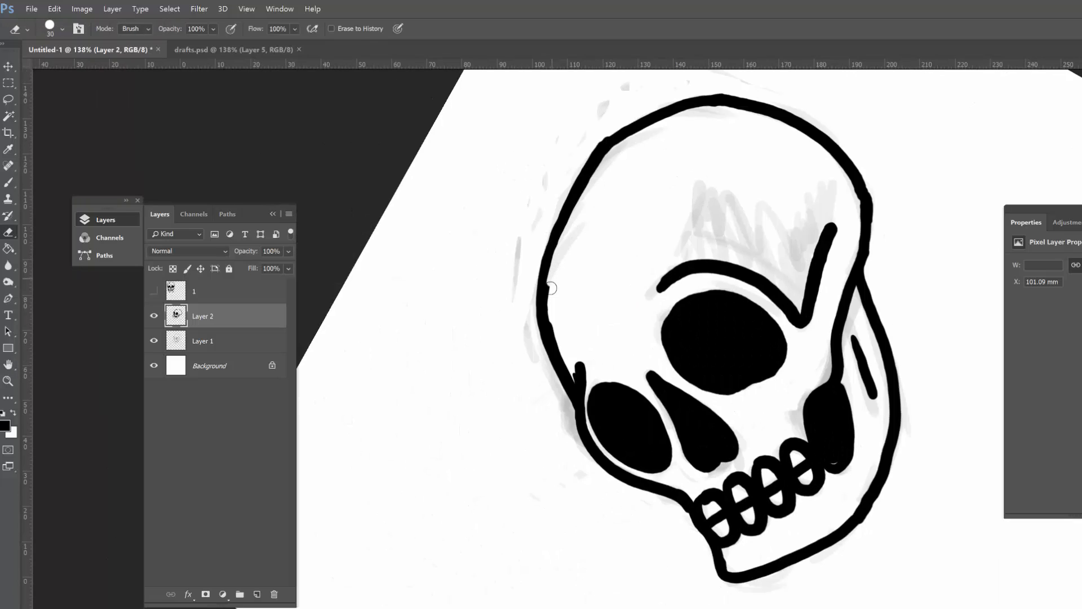
{"action": "key", "text": "b"}
{"action": "left_click_drag", "start_coordinate": [592, 159], "coordinate": [541, 340]}
{"action": "key", "text": "e"}
{"action": "key", "text": "b"}
{"action": "key", "text": "e"}
{"action": "mouse_move", "coordinate": [608, 164]}
{"action": "left_mouse_down"}
{"action": "mouse_move", "coordinate": [558, 256]}
{"action": "mouse_move", "coordinate": [638, 312]}
{"action": "mouse_move", "coordinate": [763, 278]}
{"action": "left_mouse_up"}
Step: Reset the rotation, then outline the temple hollow behind the right-hand brow and fill it solid black
{"action": "key", "text": "r"}
{"action": "key", "text": "Escape"}
{"action": "key", "text": "z"}
{"action": "key", "text": "b"}
{"action": "mouse_move", "coordinate": [594, 262]}
{"action": "left_mouse_down"}
{"action": "mouse_move", "coordinate": [654, 372]}
{"action": "mouse_move", "coordinate": [652, 328]}
{"action": "mouse_move", "coordinate": [700, 358]}
{"action": "left_mouse_up"}
{"action": "key", "text": "z"}
{"action": "left_click_drag", "start_coordinate": [795, 381], "coordinate": [734, 401]}
{"action": "key", "text": "b"}
{"action": "mouse_move", "coordinate": [619, 281]}
{"action": "left_mouse_down"}
{"action": "mouse_move", "coordinate": [732, 369]}
{"action": "mouse_move", "coordinate": [667, 276]}
{"action": "mouse_move", "coordinate": [444, 299]}
{"action": "left_mouse_up"}
Step: Ink a short slanted crease on the forehead above and between the eye sockets
{"action": "key", "text": "e"}
{"action": "key", "text": "b"}
{"action": "key", "text": "z"}
{"action": "key", "text": "b"}
{"action": "left_click_drag", "start_coordinate": [472, 262], "coordinate": [487, 249]}
Step: Try inking a forked crack from the cranium's upper right edge, undoing each attempt
{"action": "left_click_drag", "start_coordinate": [657, 176], "coordinate": [549, 191]}
{"action": "left_click_drag", "start_coordinate": [590, 191], "coordinate": [561, 225]}
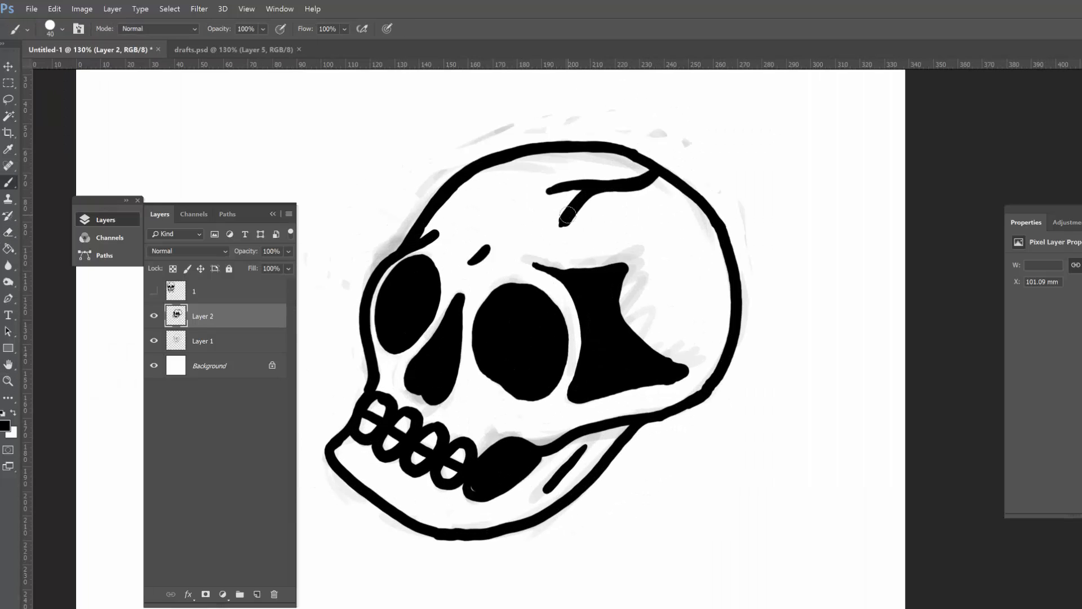
{"action": "key", "text": "ctrl+alt+z"}
{"action": "key", "text": "ctrl+alt+z"}
{"action": "left_click_drag", "start_coordinate": [719, 232], "coordinate": [596, 189]}
{"action": "left_click_drag", "start_coordinate": [579, 231], "coordinate": [609, 222]}
{"action": "key", "text": "ctrl+alt+z"}
{"action": "key", "text": "ctrl+alt+z"}
Step: Try another crack running from the cranium's top edge down toward the brow crease, and undo it
{"action": "key", "text": "z"}
{"action": "left_click_drag", "start_coordinate": [755, 240], "coordinate": [662, 225]}
{"action": "left_click_drag", "start_coordinate": [614, 154], "coordinate": [677, 180]}
{"action": "key", "text": "b"}
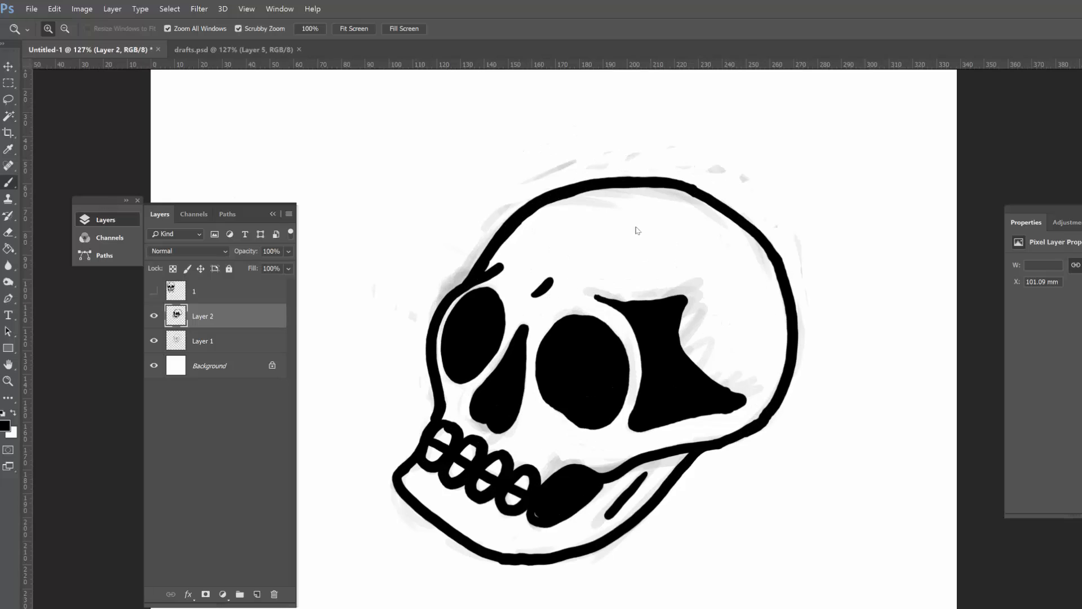
{"action": "left_click_drag", "start_coordinate": [569, 260], "coordinate": [695, 187]}
{"action": "key", "text": "z"}
{"action": "left_click_drag", "start_coordinate": [680, 266], "coordinate": [662, 268]}
{"action": "key", "text": "ctrl+z"}
Step: Ink a row of short dashes curving from the forehead crease up to the three-quarter skull's top edge
{"action": "left_click_drag", "start_coordinate": [437, 441], "coordinate": [498, 442]}
{"action": "key", "text": "b"}
{"action": "key", "text": "e"}
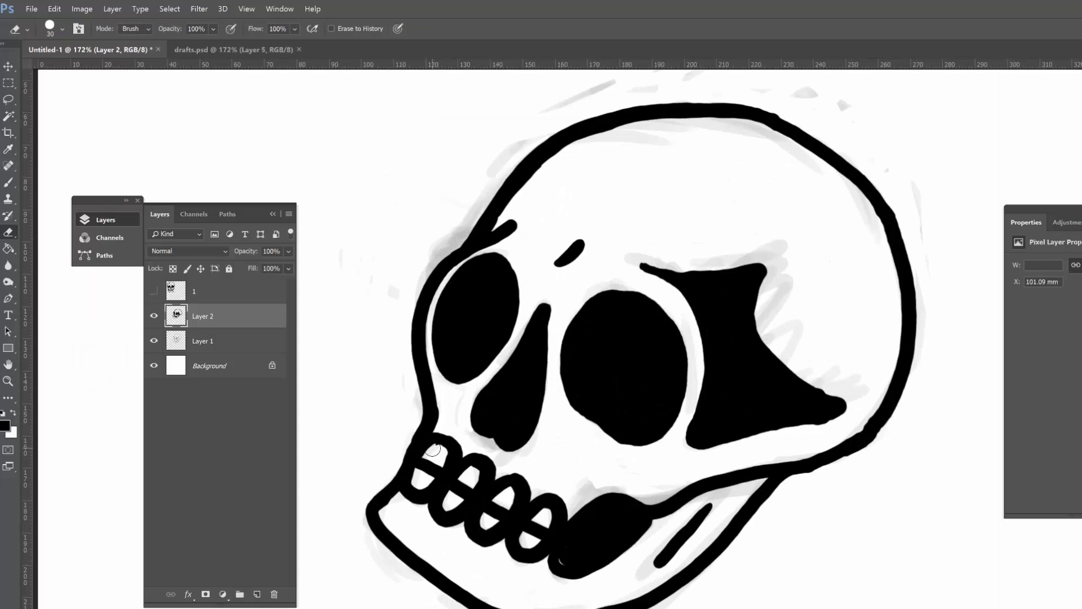
{"action": "key", "text": "b"}
{"action": "key", "text": "space"}
{"action": "mouse_move", "coordinate": [798, 334]}
{"action": "left_mouse_down"}
{"action": "mouse_move", "coordinate": [721, 357]}
{"action": "mouse_move", "coordinate": [669, 431]}
{"action": "left_mouse_up"}
{"action": "left_click_drag", "start_coordinate": [495, 305], "coordinate": [519, 283]}
{"action": "left_click_drag", "start_coordinate": [554, 256], "coordinate": [650, 233]}
{"action": "key", "text": "z"}
{"action": "left_click_drag", "start_coordinate": [747, 315], "coordinate": [656, 334]}
{"action": "left_click_drag", "start_coordinate": [601, 288], "coordinate": [681, 271]}
{"action": "key", "text": "b"}
{"action": "left_click_drag", "start_coordinate": [537, 302], "coordinate": [552, 288]}
Step: Hide the Layer 1 sketch, show layer 1 with the front-view skull, and move the three-quarter skull beside it
{"action": "key", "text": "z"}
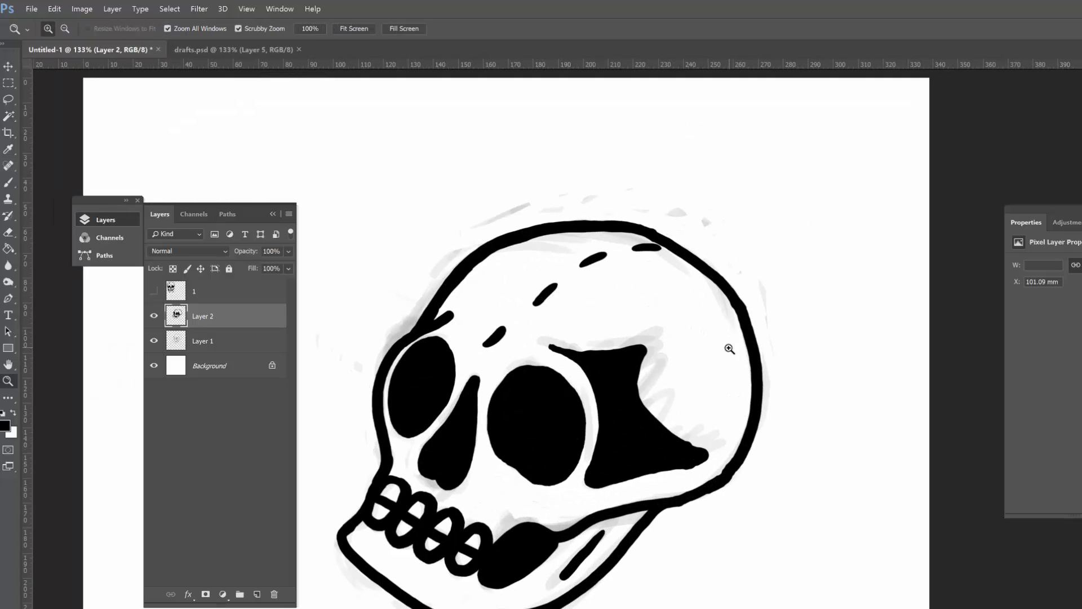
{"action": "left_click_drag", "start_coordinate": [729, 349], "coordinate": [714, 349]}
{"action": "left_click", "coordinate": [154, 341]}
{"action": "left_click", "coordinate": [154, 291]}
{"action": "key", "text": "v"}
{"action": "left_click_drag", "start_coordinate": [591, 397], "coordinate": [664, 369]}
{"action": "key", "text": "z"}
{"action": "key", "text": "space"}
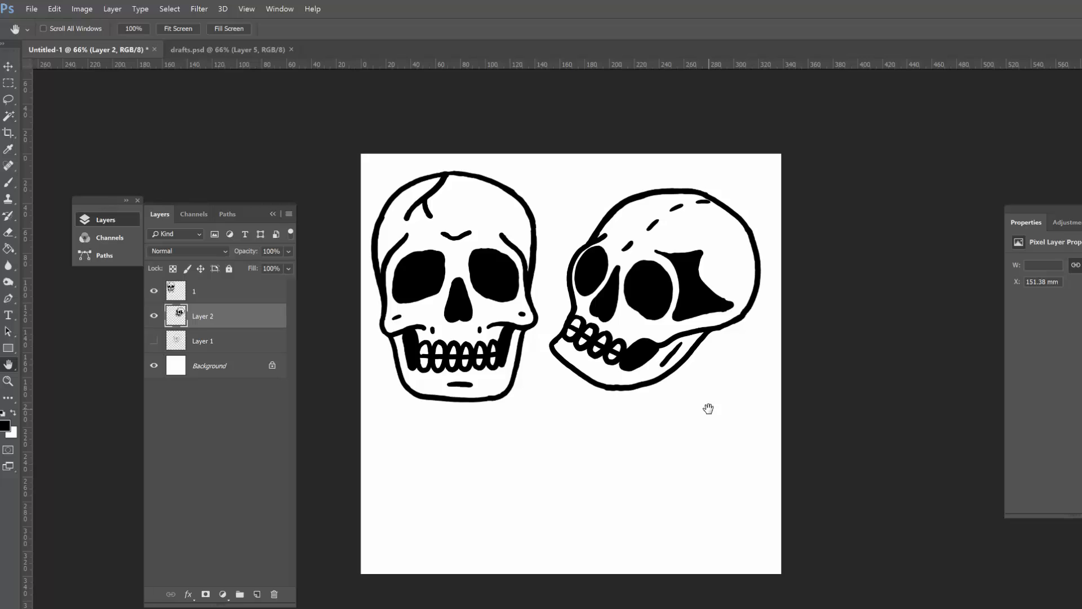
Step: Make the Layer 1 sketch layer active and visible, erase its entire contents, and clear the selection
{"action": "left_click", "coordinate": [236, 344]}
{"action": "left_click", "coordinate": [154, 341]}
{"action": "mouse_move", "coordinate": [577, 354]}
{"action": "left_mouse_down"}
{"action": "mouse_move", "coordinate": [616, 444]}
{"action": "mouse_move", "coordinate": [641, 418]}
{"action": "mouse_move", "coordinate": [772, 376]}
{"action": "left_mouse_up"}
{"action": "key", "text": "ctrl+a"}
{"action": "key", "text": "Delete"}
{"action": "key", "text": "ctrl+d"}
Step: Sketch the slanted script word "Thanks" with an underline in light grey below the three-quarter skull
{"action": "key", "text": "ctrl+space"}
{"action": "key", "text": "b"}
{"action": "left_click_drag", "start_coordinate": [664, 400], "coordinate": [620, 478]}
{"action": "mouse_move", "coordinate": [608, 413]}
{"action": "left_mouse_down"}
{"action": "mouse_move", "coordinate": [712, 387]}
{"action": "mouse_move", "coordinate": [699, 445]}
{"action": "mouse_move", "coordinate": [752, 445]}
{"action": "mouse_move", "coordinate": [834, 415]}
{"action": "mouse_move", "coordinate": [843, 429]}
{"action": "left_mouse_up"}
{"action": "left_click_drag", "start_coordinate": [877, 374], "coordinate": [849, 439]}
{"action": "left_click_drag", "start_coordinate": [657, 485], "coordinate": [846, 451]}
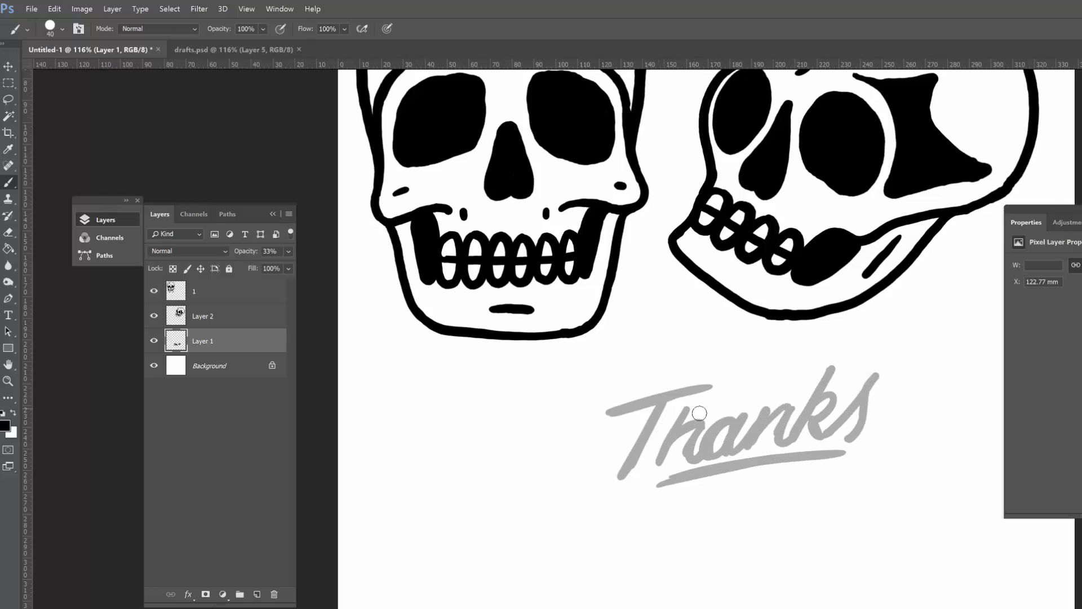
Step: Add a new layer above the lettering sketch and ink the word "Thanks" on it in bold black
{"action": "left_click", "coordinate": [257, 594]}
{"action": "left_click_drag", "start_coordinate": [667, 430], "coordinate": [699, 429]}
{"action": "left_click_drag", "start_coordinate": [666, 383], "coordinate": [602, 499]}
{"action": "left_click_drag", "start_coordinate": [661, 390], "coordinate": [671, 370]}
{"action": "left_click_drag", "start_coordinate": [582, 399], "coordinate": [740, 353]}
{"action": "mouse_move", "coordinate": [697, 398]}
{"action": "left_mouse_down"}
{"action": "mouse_move", "coordinate": [692, 420]}
{"action": "mouse_move", "coordinate": [717, 468]}
{"action": "left_mouse_up"}
{"action": "mouse_move", "coordinate": [777, 415]}
{"action": "left_mouse_down"}
{"action": "mouse_move", "coordinate": [727, 465]}
{"action": "mouse_move", "coordinate": [824, 451]}
{"action": "mouse_move", "coordinate": [901, 344]}
{"action": "mouse_move", "coordinate": [909, 385]}
{"action": "mouse_move", "coordinate": [888, 440]}
{"action": "mouse_move", "coordinate": [973, 346]}
{"action": "mouse_move", "coordinate": [927, 437]}
{"action": "left_mouse_up"}
Step: Ink a tapered black underline beneath "Thanks", redoing the stroke once
{"action": "mouse_move", "coordinate": [652, 513]}
{"action": "left_mouse_down"}
{"action": "mouse_move", "coordinate": [908, 474]}
{"action": "mouse_move", "coordinate": [889, 467]}
{"action": "left_mouse_up"}
{"action": "key", "text": "ctrl+z"}
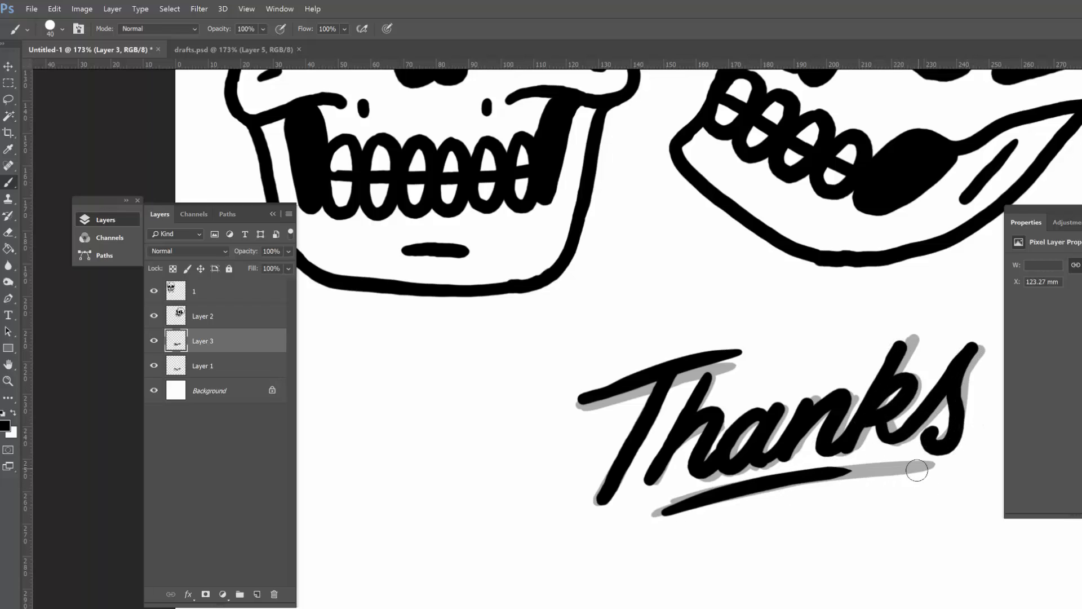
{"action": "key", "text": "z"}
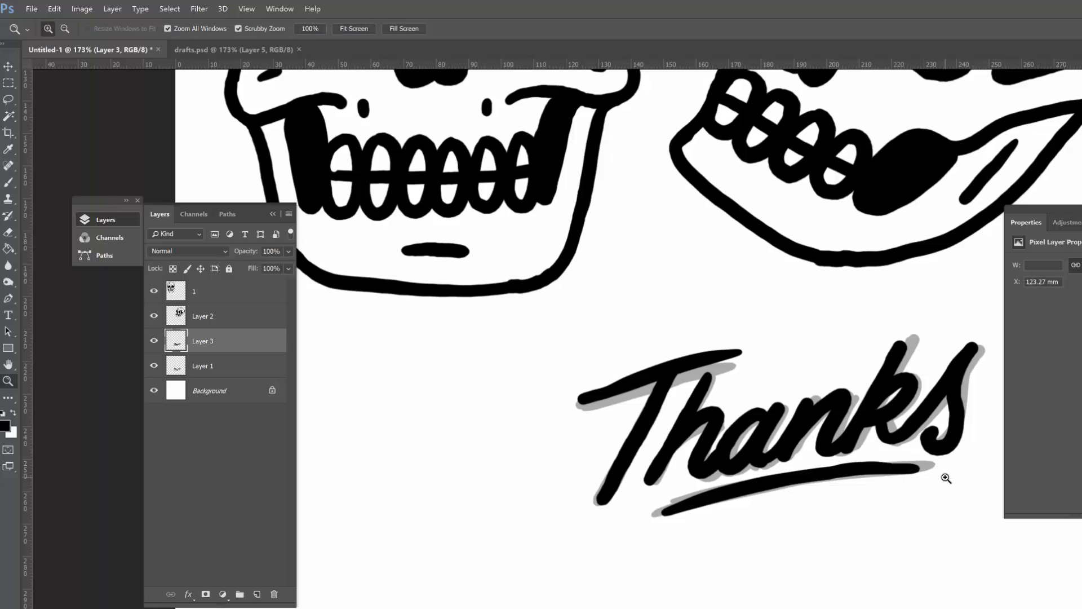